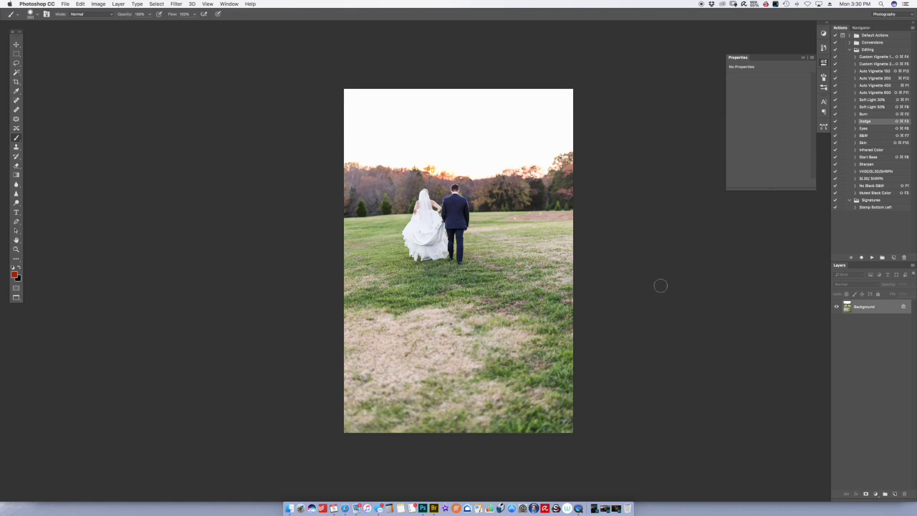
Duplicate the Background layer and patch out the two orange spots along the far dirt strip with clean surroundings
{"action": "left_click_drag", "start_coordinate": [523, 254], "coordinate": [510, 261]}
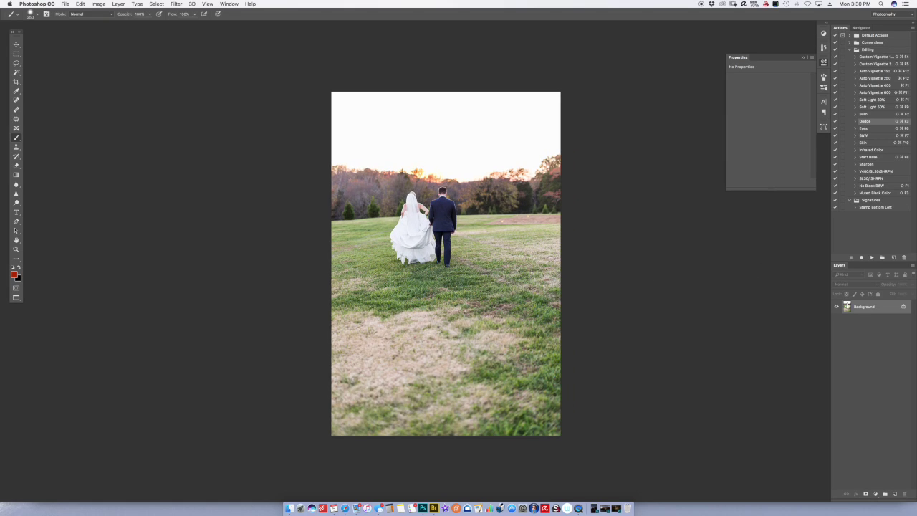
{"action": "key", "text": "super+j"}
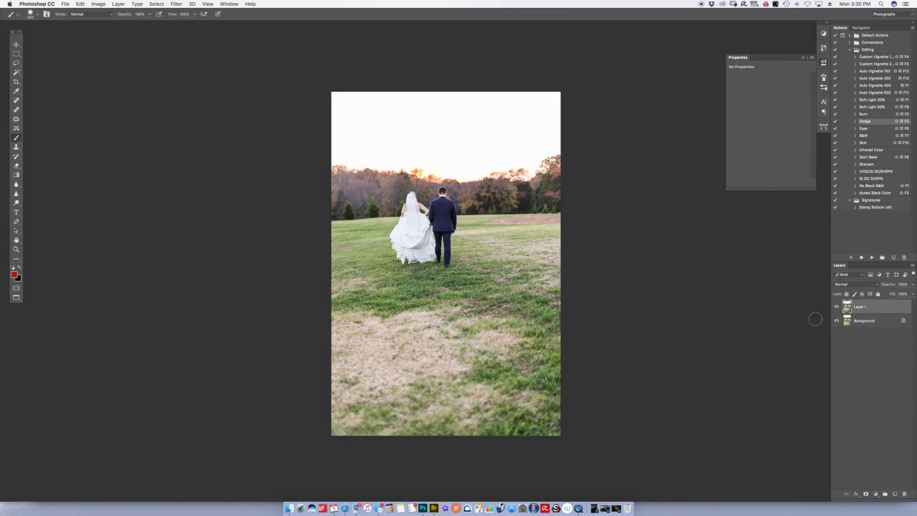
{"action": "key", "text": "z"}
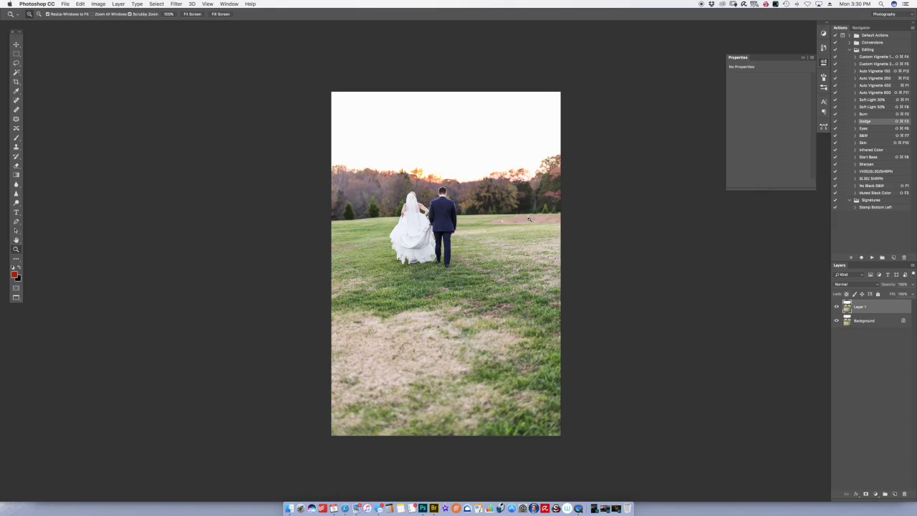
{"action": "left_click_drag", "start_coordinate": [512, 228], "coordinate": [455, 321]}
{"action": "key", "text": "j"}
{"action": "mouse_move", "coordinate": [428, 237]}
{"action": "left_mouse_down"}
{"action": "mouse_move", "coordinate": [440, 260]}
{"action": "mouse_move", "coordinate": [421, 242]}
{"action": "mouse_move", "coordinate": [453, 251]}
{"action": "mouse_move", "coordinate": [485, 250]}
{"action": "mouse_move", "coordinate": [488, 235]}
{"action": "mouse_move", "coordinate": [522, 245]}
{"action": "left_mouse_up"}
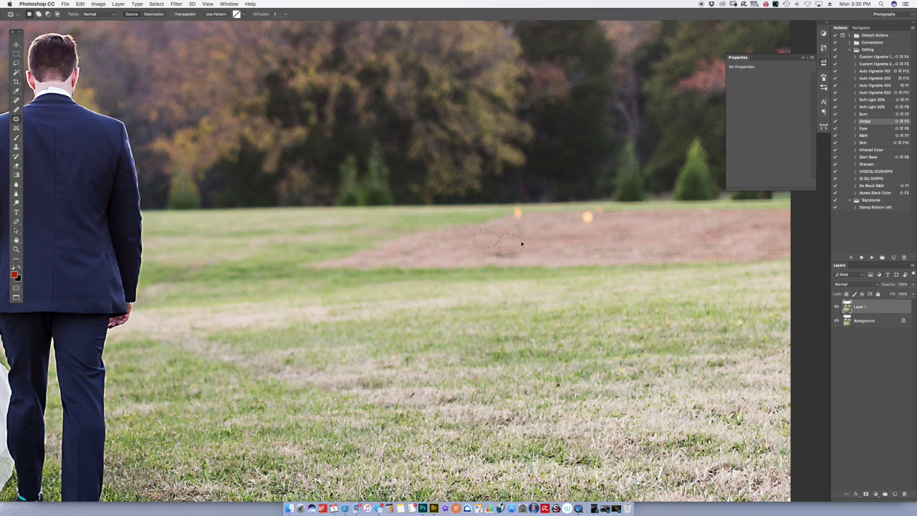
{"action": "left_click", "coordinate": [514, 206]}
{"action": "mouse_move", "coordinate": [574, 227]}
{"action": "left_mouse_down"}
{"action": "mouse_move", "coordinate": [605, 215]}
{"action": "mouse_move", "coordinate": [604, 206]}
{"action": "mouse_move", "coordinate": [585, 213]}
{"action": "mouse_move", "coordinate": [601, 237]}
{"action": "left_mouse_up"}
{"action": "left_click", "coordinate": [679, 230]}
Patch the leftover smudge at the far edge of the field with clean nearby grass
{"action": "key", "text": "j"}
{"action": "key", "text": "shift+j"}
{"action": "left_click_drag", "start_coordinate": [487, 251], "coordinate": [488, 249]}
{"action": "left_click", "coordinate": [509, 219]}
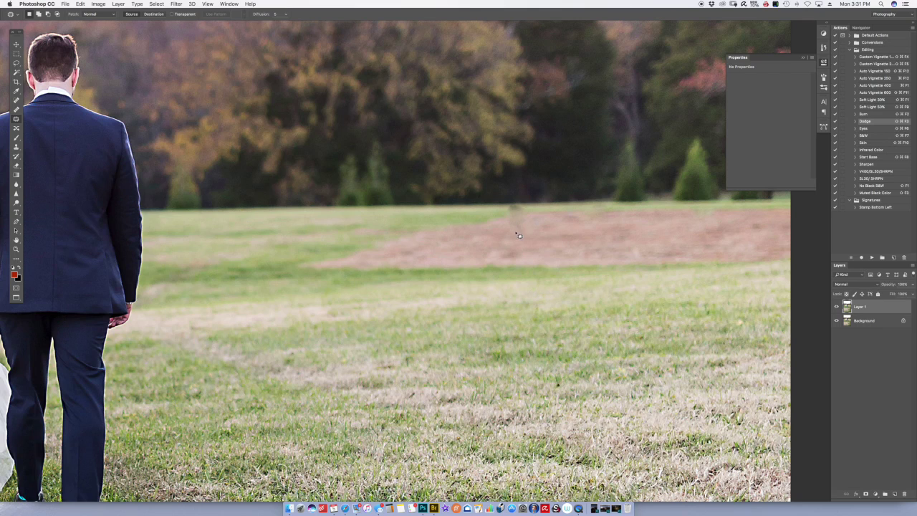
{"action": "mouse_move", "coordinate": [505, 218]}
{"action": "left_mouse_down"}
{"action": "mouse_move", "coordinate": [534, 210]}
{"action": "mouse_move", "coordinate": [498, 209]}
{"action": "mouse_move", "coordinate": [525, 217]}
{"action": "mouse_move", "coordinate": [534, 201]}
{"action": "mouse_move", "coordinate": [526, 192]}
{"action": "mouse_move", "coordinate": [498, 216]}
{"action": "left_mouse_up"}
{"action": "left_click", "coordinate": [506, 229]}
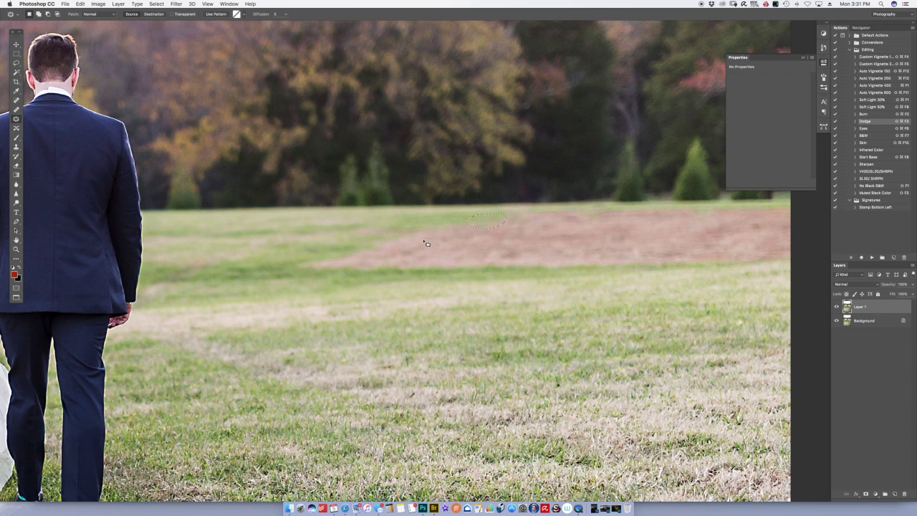
Patch the left tip and lower edge of the dirt strip with neighbouring grass, and clear the selection
{"action": "mouse_move", "coordinate": [430, 222]}
{"action": "left_mouse_down"}
{"action": "mouse_move", "coordinate": [334, 260]}
{"action": "mouse_move", "coordinate": [334, 251]}
{"action": "mouse_move", "coordinate": [364, 244]}
{"action": "left_mouse_up"}
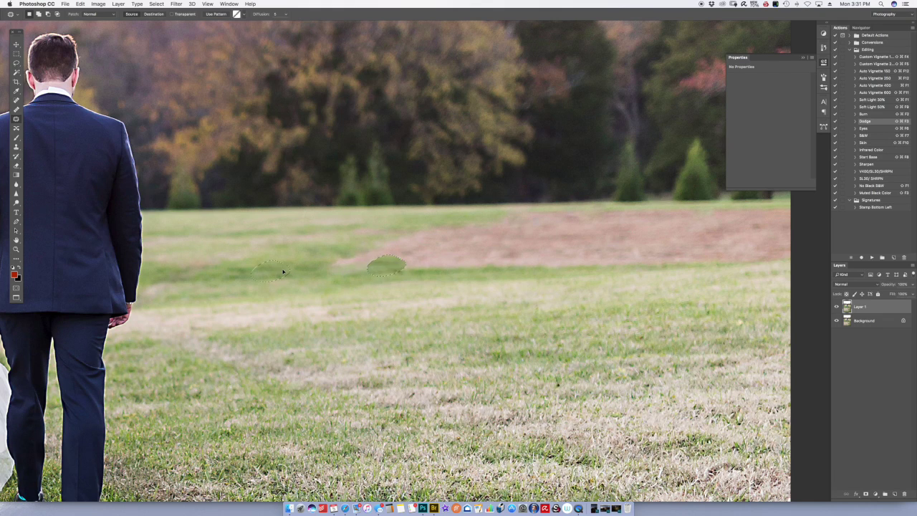
{"action": "left_click_drag", "start_coordinate": [432, 256], "coordinate": [459, 273]}
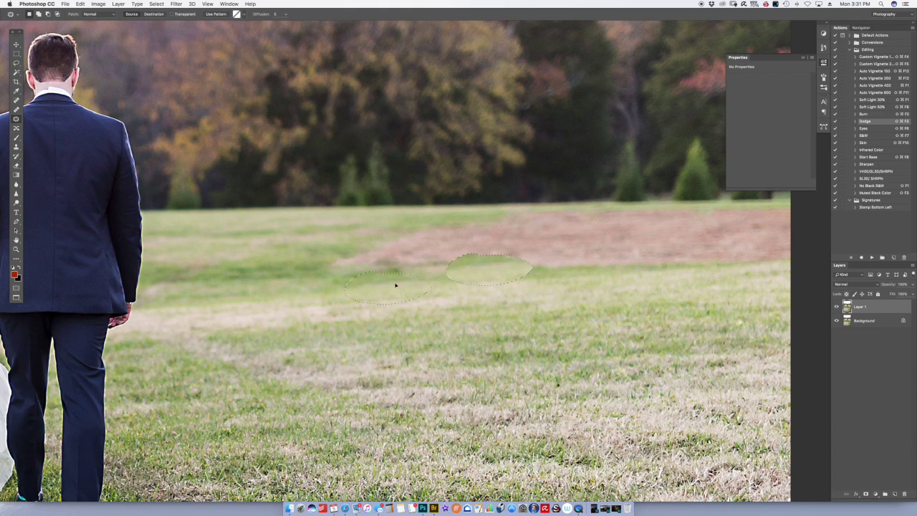
{"action": "mouse_move", "coordinate": [618, 257]}
{"action": "left_mouse_down"}
{"action": "mouse_move", "coordinate": [635, 271]}
{"action": "mouse_move", "coordinate": [547, 270]}
{"action": "mouse_move", "coordinate": [516, 281]}
{"action": "mouse_move", "coordinate": [579, 274]}
{"action": "left_mouse_up"}
{"action": "mouse_move", "coordinate": [636, 258]}
{"action": "left_mouse_down"}
{"action": "mouse_move", "coordinate": [629, 263]}
{"action": "mouse_move", "coordinate": [645, 271]}
{"action": "mouse_move", "coordinate": [677, 259]}
{"action": "mouse_move", "coordinate": [648, 253]}
{"action": "left_mouse_up"}
{"action": "mouse_move", "coordinate": [714, 256]}
{"action": "left_mouse_down"}
{"action": "mouse_move", "coordinate": [681, 268]}
{"action": "mouse_move", "coordinate": [718, 257]}
{"action": "left_mouse_up"}
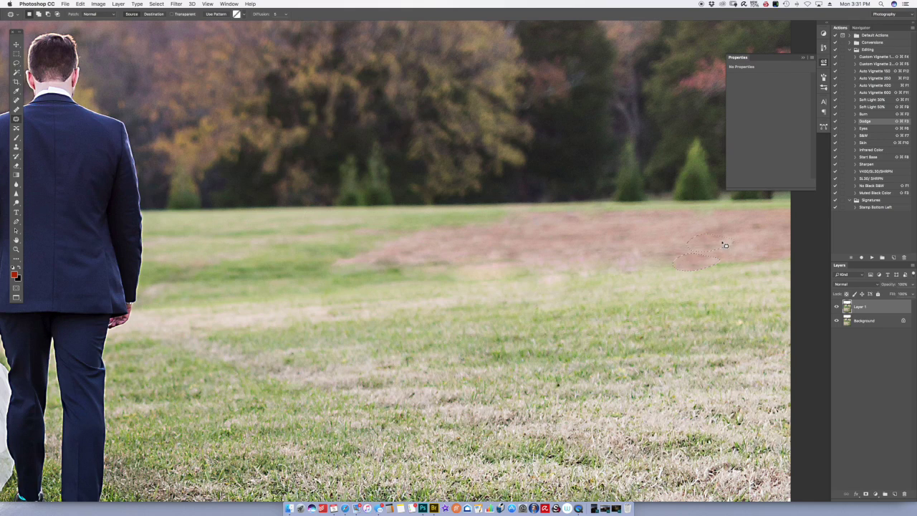
{"action": "left_click", "coordinate": [441, 272]}
{"action": "key", "text": "shift+j"}
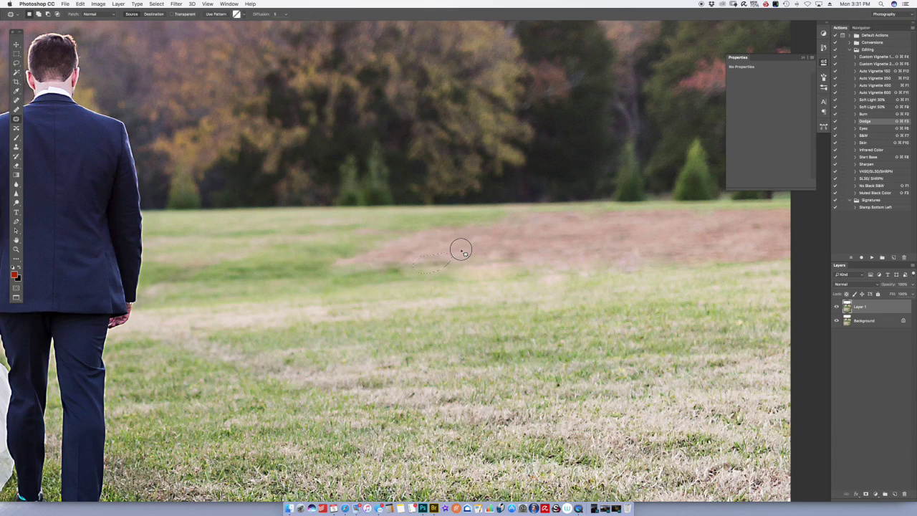
{"action": "left_click_drag", "start_coordinate": [446, 252], "coordinate": [371, 276]}
{"action": "key", "text": "ctrl+d"}
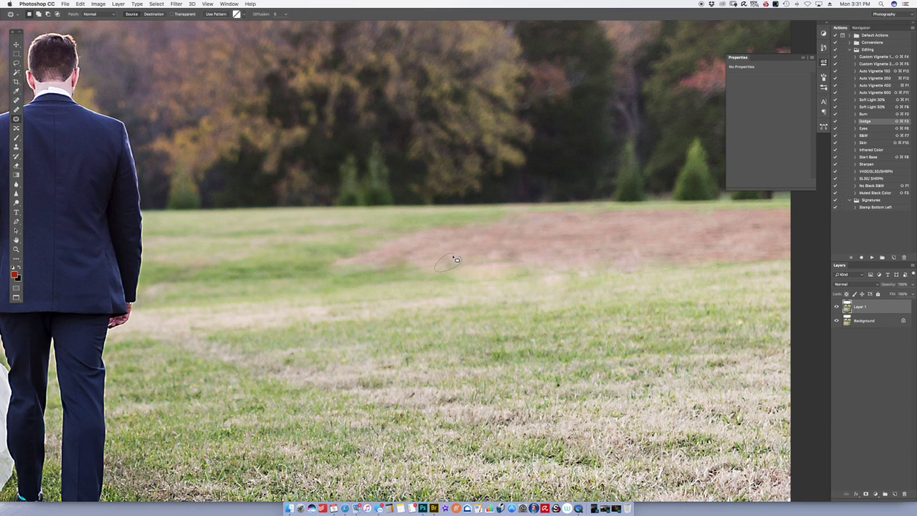
{"action": "key", "text": "ctrl+d"}
Add a new layer above Layer 1 for brush painting, with Color blend mode and 78% opacity
{"action": "key", "text": "super+0"}
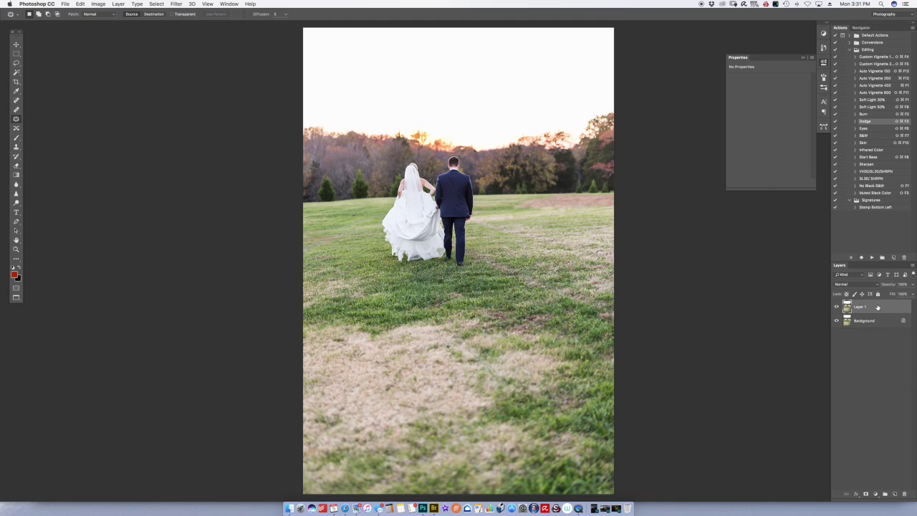
{"action": "key", "text": "super+shift+n"}
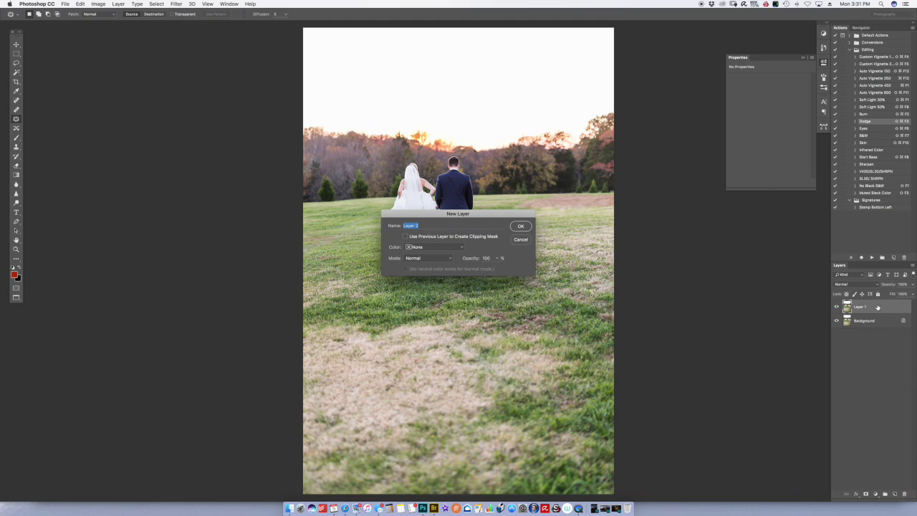
{"action": "key", "text": "Return"}
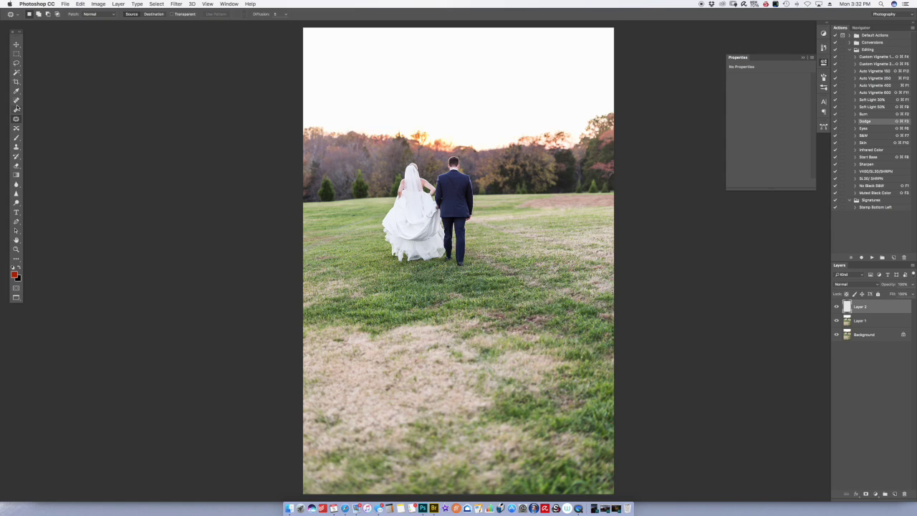
{"action": "left_click", "coordinate": [17, 138]}
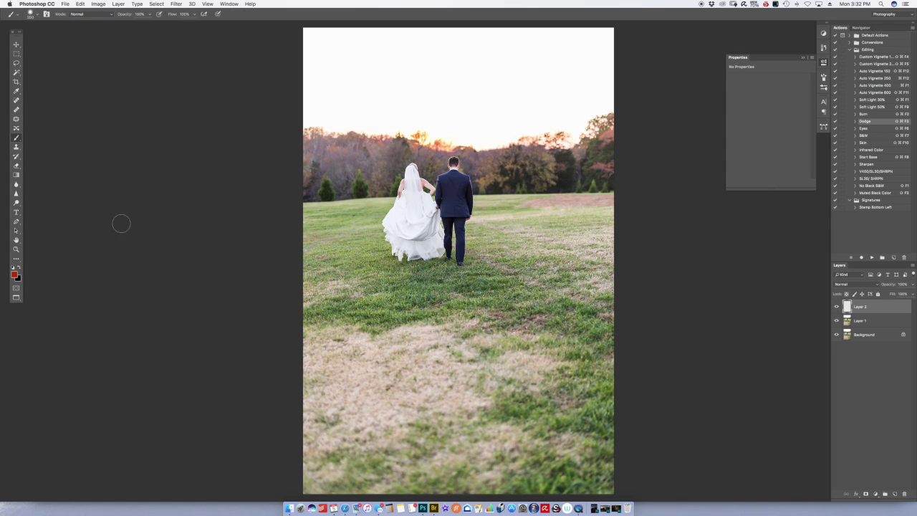
{"action": "left_click", "coordinate": [853, 286]}
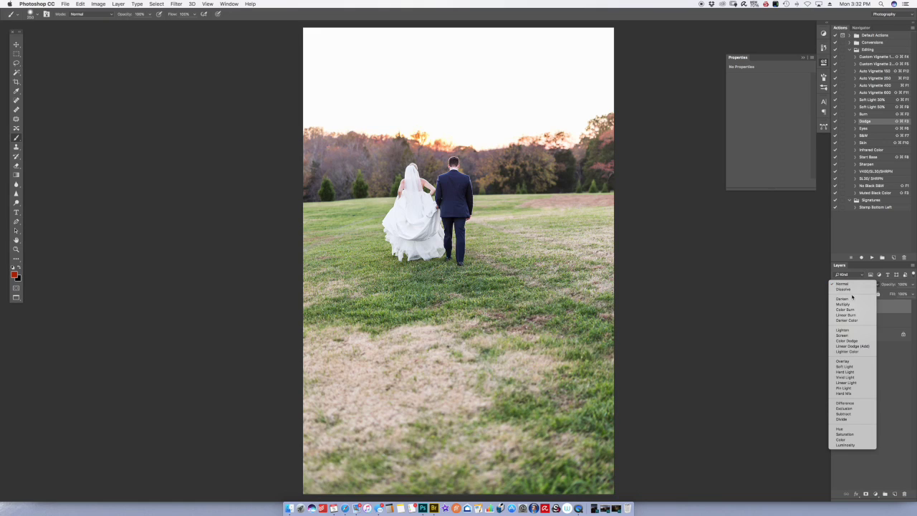
{"action": "left_click", "coordinate": [842, 439]}
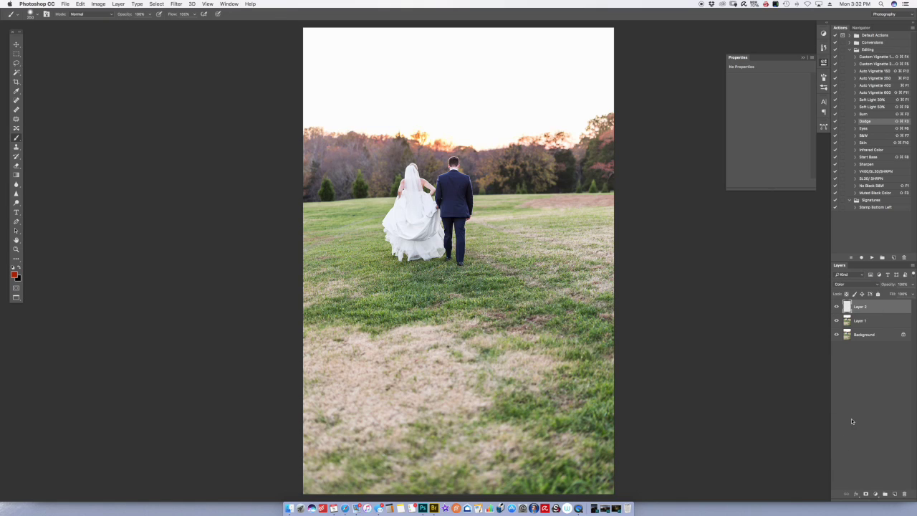
{"action": "left_click_drag", "start_coordinate": [892, 286], "coordinate": [884, 286]}
Sample a green from the grass in front of the couple and paint a stroke on the upper edge of the dead patch
{"action": "left_click", "coordinate": [427, 277], "text": "alt"}
{"action": "left_click", "coordinate": [427, 279], "text": "alt"}
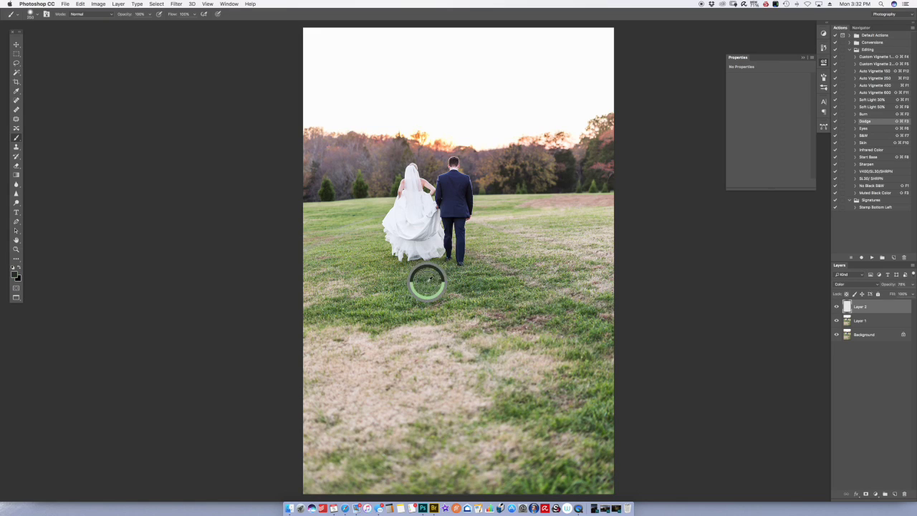
{"action": "left_click", "coordinate": [427, 279], "text": "alt"}
{"action": "left_click", "coordinate": [427, 281], "text": "alt"}
{"action": "left_click", "coordinate": [428, 281], "text": "alt"}
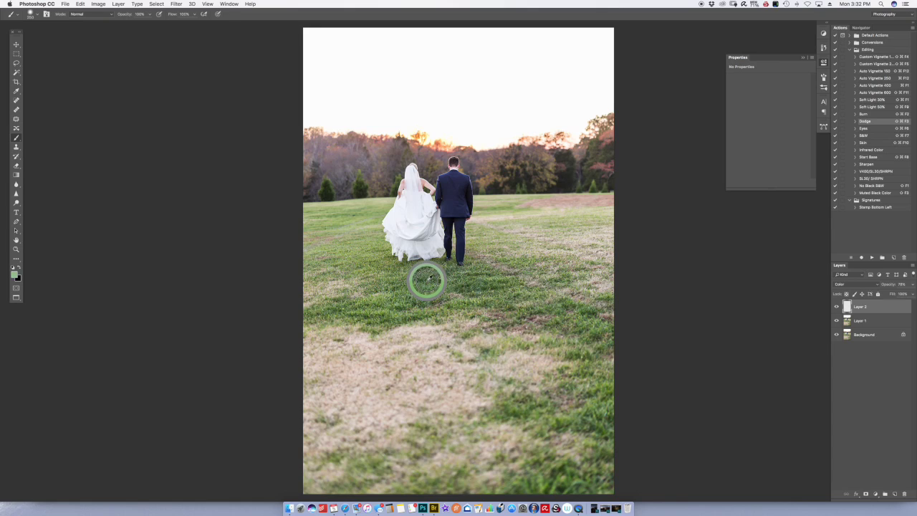
{"action": "left_click", "coordinate": [427, 281], "text": "alt"}
{"action": "left_click", "coordinate": [427, 282], "text": "alt"}
{"action": "left_click", "coordinate": [420, 294], "text": "alt"}
{"action": "left_click", "coordinate": [422, 282], "text": "alt"}
{"action": "left_click", "coordinate": [423, 282], "text": "alt"}
{"action": "left_click", "coordinate": [424, 283], "text": "alt"}
{"action": "left_click", "coordinate": [424, 282], "text": "alt"}
{"action": "left_click", "coordinate": [423, 283], "text": "alt"}
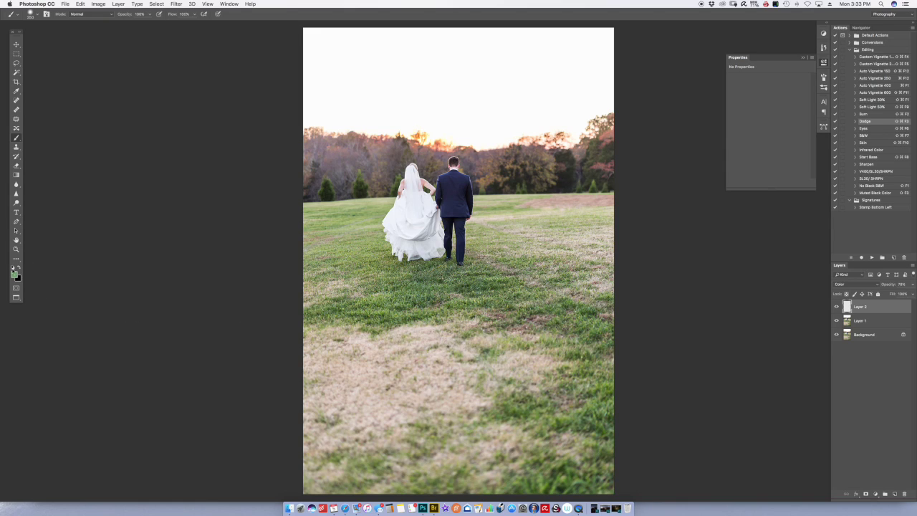
{"action": "mouse_move", "coordinate": [439, 344]}
{"action": "left_mouse_down"}
{"action": "mouse_move", "coordinate": [409, 333]}
{"action": "mouse_move", "coordinate": [387, 341]}
{"action": "mouse_move", "coordinate": [459, 326]}
{"action": "left_mouse_up"}
Choose a brighter, more saturated green and paint a stroke on the upper edge of the dead patch
{"action": "left_click", "coordinate": [15, 273]}
{"action": "mouse_move", "coordinate": [618, 251]}
{"action": "left_mouse_down"}
{"action": "mouse_move", "coordinate": [612, 247]}
{"action": "mouse_move", "coordinate": [650, 260]}
{"action": "left_mouse_up"}
{"action": "left_click", "coordinate": [753, 217]}
{"action": "left_click_drag", "start_coordinate": [434, 331], "coordinate": [412, 341]}
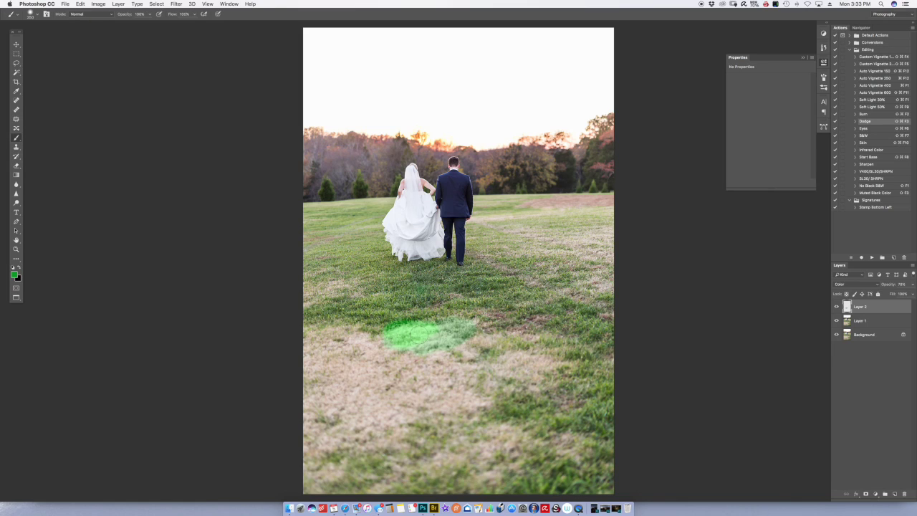
Choose a darker green and paint over the whole dead grass area in the foreground
{"action": "left_click", "coordinate": [13, 273]}
{"action": "left_click", "coordinate": [636, 282]}
{"action": "left_click", "coordinate": [655, 286]}
{"action": "left_click", "coordinate": [748, 221]}
{"action": "mouse_move", "coordinate": [422, 344]}
{"action": "left_mouse_down"}
{"action": "mouse_move", "coordinate": [377, 347]}
{"action": "mouse_move", "coordinate": [430, 326]}
{"action": "mouse_move", "coordinate": [358, 337]}
{"action": "mouse_move", "coordinate": [306, 357]}
{"action": "left_mouse_up"}
{"action": "mouse_move", "coordinate": [373, 380]}
{"action": "left_mouse_down"}
{"action": "mouse_move", "coordinate": [420, 358]}
{"action": "mouse_move", "coordinate": [516, 358]}
{"action": "mouse_move", "coordinate": [461, 384]}
{"action": "mouse_move", "coordinate": [330, 413]}
{"action": "mouse_move", "coordinate": [294, 441]}
{"action": "left_mouse_up"}
{"action": "mouse_move", "coordinate": [387, 415]}
{"action": "left_mouse_down"}
{"action": "mouse_move", "coordinate": [405, 447]}
{"action": "mouse_move", "coordinate": [488, 438]}
{"action": "left_mouse_up"}
Reduce the brush size and paint a green strip over the dry grass just beside the groom, below the dirt
{"action": "key", "text": "bracketleft"}
{"action": "key", "text": "bracketleft"}
{"action": "key", "text": "bracketleft"}
{"action": "key", "text": "bracketleft"}
{"action": "key", "text": "bracketleft"}
{"action": "left_click_drag", "start_coordinate": [467, 220], "coordinate": [556, 213]}
Choose the muted dark green #202a1c and paint over the dry grass between the groom and the photo's edge
{"action": "left_click", "coordinate": [14, 275]}
{"action": "left_click", "coordinate": [624, 293]}
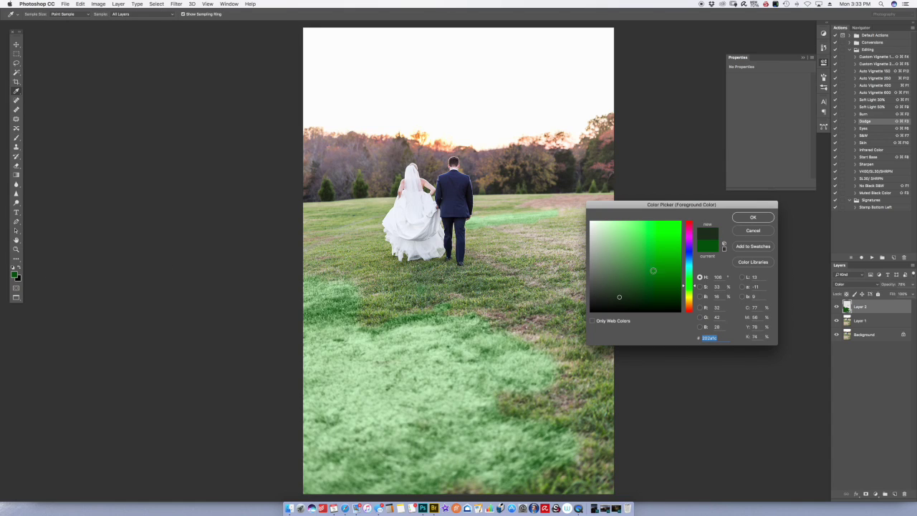
{"action": "key", "text": "Return"}
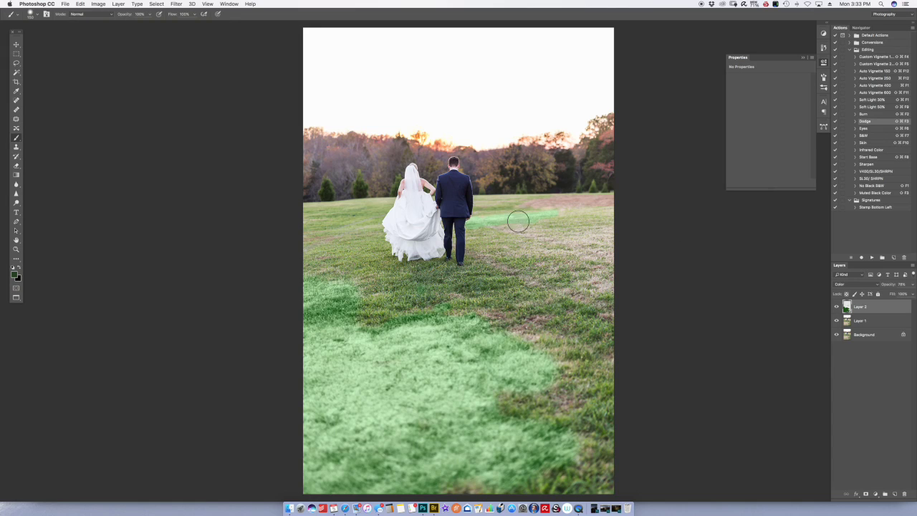
{"action": "mouse_move", "coordinate": [554, 241]}
{"action": "left_mouse_down"}
{"action": "mouse_move", "coordinate": [609, 233]}
{"action": "mouse_move", "coordinate": [579, 239]}
{"action": "mouse_move", "coordinate": [621, 251]}
{"action": "mouse_move", "coordinate": [589, 281]}
{"action": "left_mouse_up"}
Soften the painted colour layer with a Gaussian Blur of 164.8 pixels radius
{"action": "left_click", "coordinate": [176, 3]}
{"action": "mouse_move", "coordinate": [197, 90]}
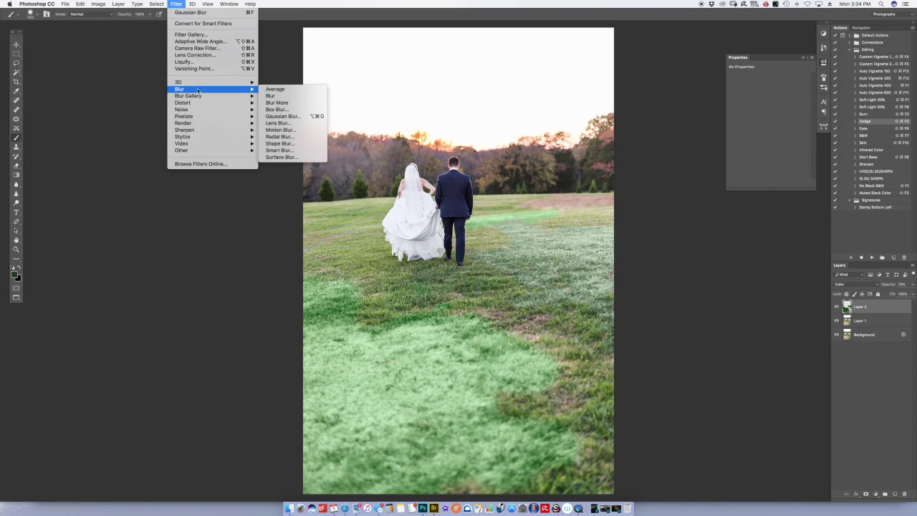
{"action": "left_click", "coordinate": [283, 117]}
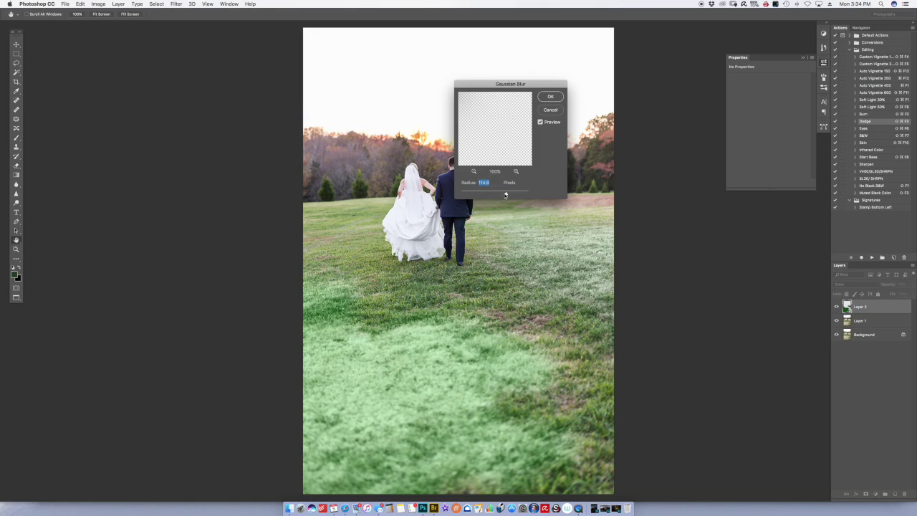
{"action": "left_click_drag", "start_coordinate": [506, 195], "coordinate": [512, 195]}
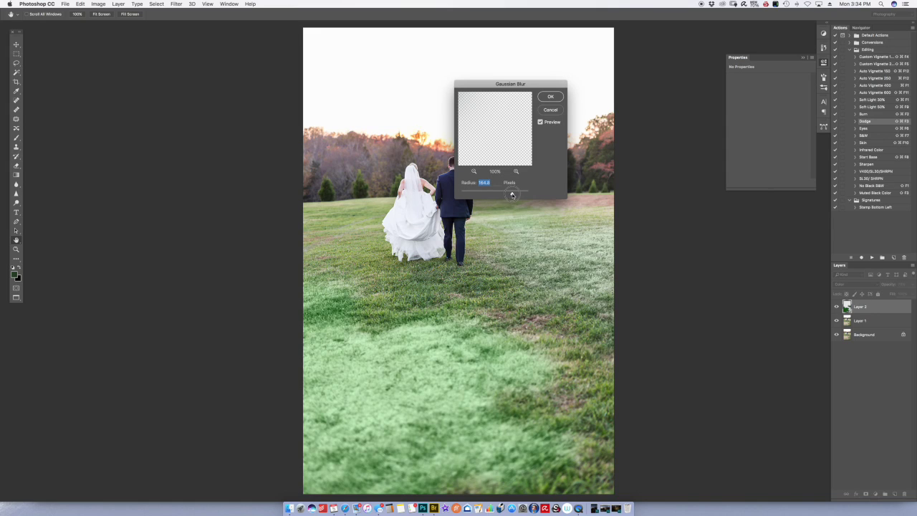
{"action": "left_click", "coordinate": [552, 97]}
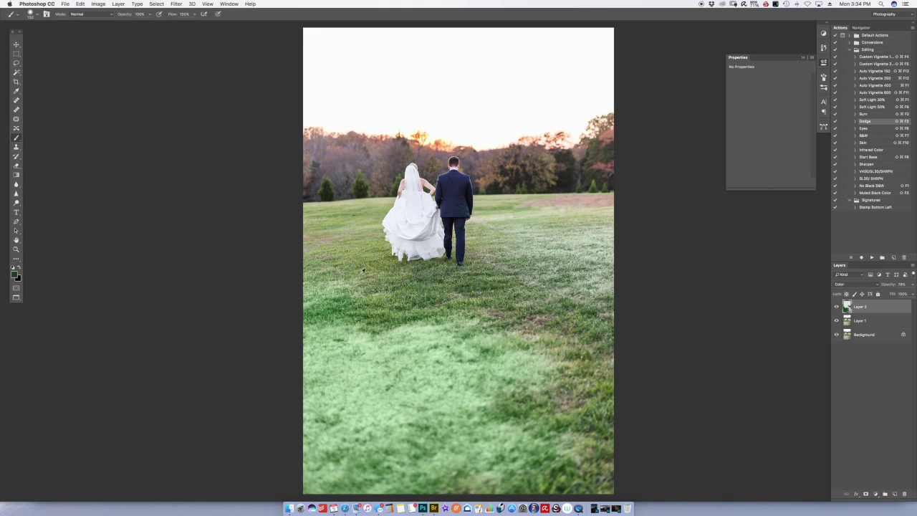
Sample a natural green from the grass below the bride, resize the brush and repaint the foreground patch at full opacity
{"action": "left_click", "coordinate": [363, 261], "text": "alt"}
{"action": "key", "text": "3"}
{"action": "key", "text": "bracketleft"}
{"action": "key", "text": "bracketleft"}
{"action": "key", "text": "bracketleft"}
{"action": "key", "text": "bracketleft"}
{"action": "key", "text": "bracketleft"}
{"action": "key", "text": "bracketleft"}
{"action": "key", "text": "0"}
{"action": "mouse_move", "coordinate": [410, 345]}
{"action": "left_mouse_down"}
{"action": "mouse_move", "coordinate": [430, 355]}
{"action": "mouse_move", "coordinate": [451, 387]}
{"action": "mouse_move", "coordinate": [524, 371]}
{"action": "mouse_move", "coordinate": [383, 405]}
{"action": "mouse_move", "coordinate": [304, 441]}
{"action": "left_mouse_up"}
{"action": "mouse_move", "coordinate": [305, 441]}
{"action": "left_mouse_down"}
{"action": "mouse_move", "coordinate": [369, 410]}
{"action": "mouse_move", "coordinate": [343, 366]}
{"action": "mouse_move", "coordinate": [317, 402]}
{"action": "left_mouse_up"}
Sample the grass just below the couple and brush that colour over the upper part of the foreground patch
{"action": "left_click", "coordinate": [434, 278], "text": "alt"}
{"action": "mouse_move", "coordinate": [416, 344]}
{"action": "left_mouse_down"}
{"action": "mouse_move", "coordinate": [389, 352]}
{"action": "mouse_move", "coordinate": [399, 359]}
{"action": "mouse_move", "coordinate": [369, 360]}
{"action": "left_mouse_up"}
{"action": "left_click_drag", "start_coordinate": [366, 346], "coordinate": [364, 313]}
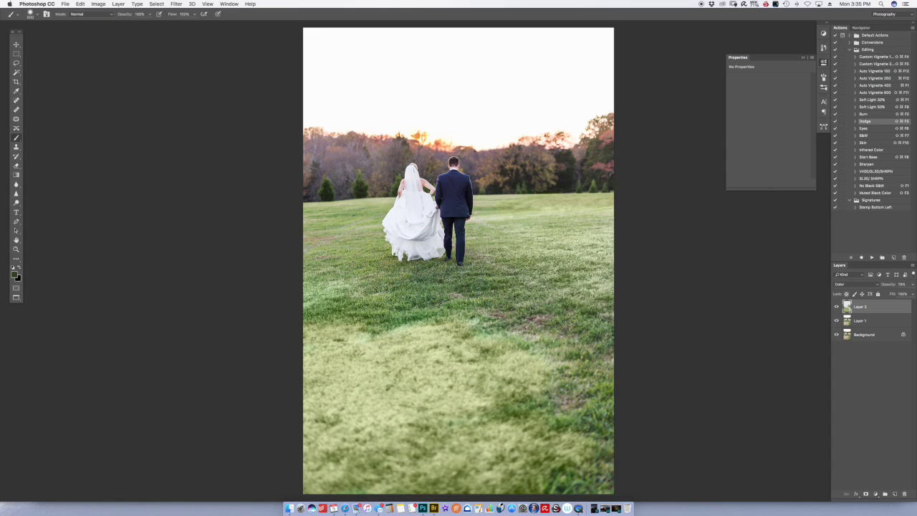
Sample the painted foreground grass, shift the colour to hue 90° (#90a878) and paint a stroke on the patch's upper part
{"action": "left_click", "coordinate": [371, 352], "text": "alt"}
{"action": "left_click", "coordinate": [15, 274]}
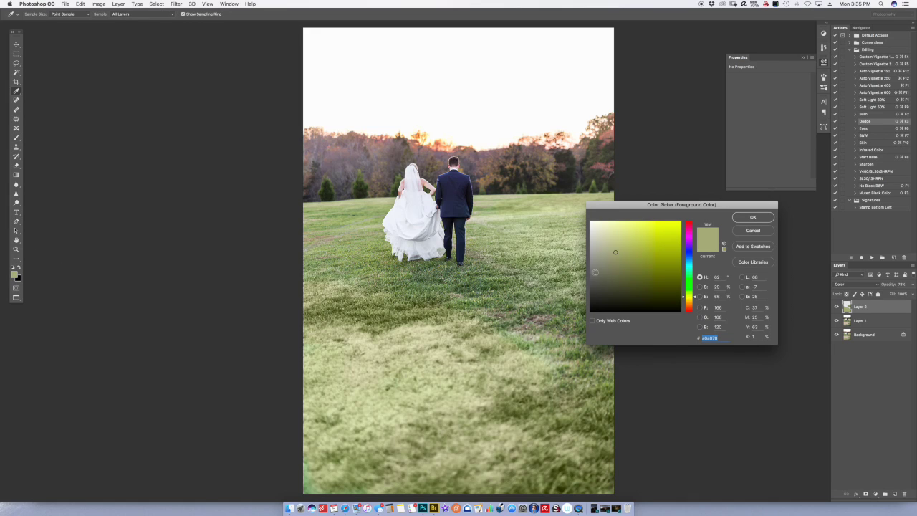
{"action": "left_click_drag", "start_coordinate": [696, 298], "coordinate": [689, 291]}
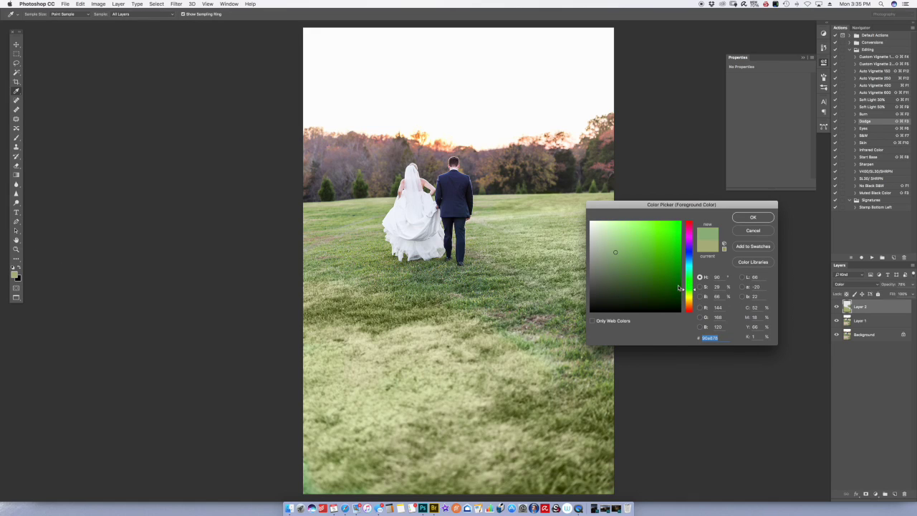
{"action": "left_click", "coordinate": [753, 217]}
{"action": "key", "text": "b"}
{"action": "mouse_move", "coordinate": [430, 344]}
{"action": "left_mouse_down"}
{"action": "mouse_move", "coordinate": [420, 365]}
{"action": "mouse_move", "coordinate": [405, 347]}
{"action": "mouse_move", "coordinate": [387, 365]}
{"action": "left_mouse_up"}
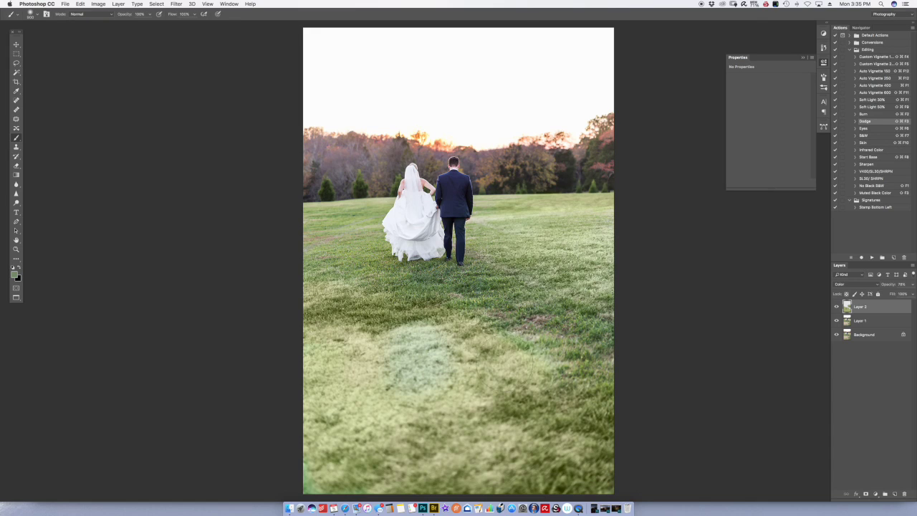
Choose a darker muted green with 32% saturation and 29% brightness and dab it across the foreground grass
{"action": "left_click", "coordinate": [13, 273]}
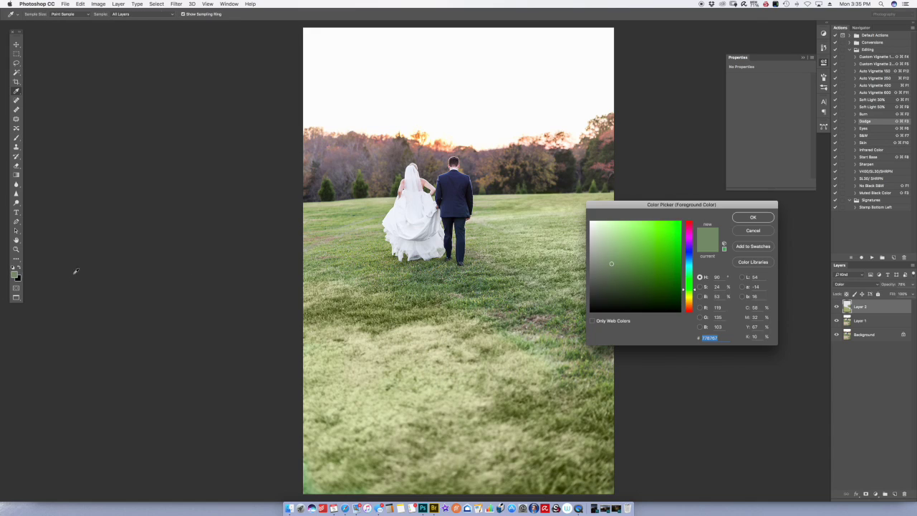
{"action": "left_click_drag", "start_coordinate": [608, 281], "coordinate": [619, 285]}
{"action": "left_click", "coordinate": [749, 219]}
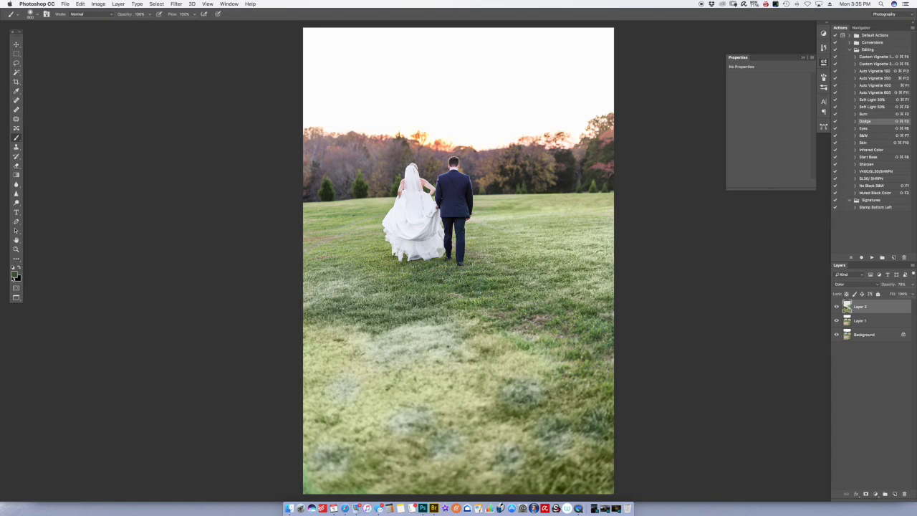
Shift the brush colour to the olive tone #4a4932 and dab it over uneven spots in the grass
{"action": "left_click", "coordinate": [14, 274]}
{"action": "left_click_drag", "start_coordinate": [695, 295], "coordinate": [695, 298]}
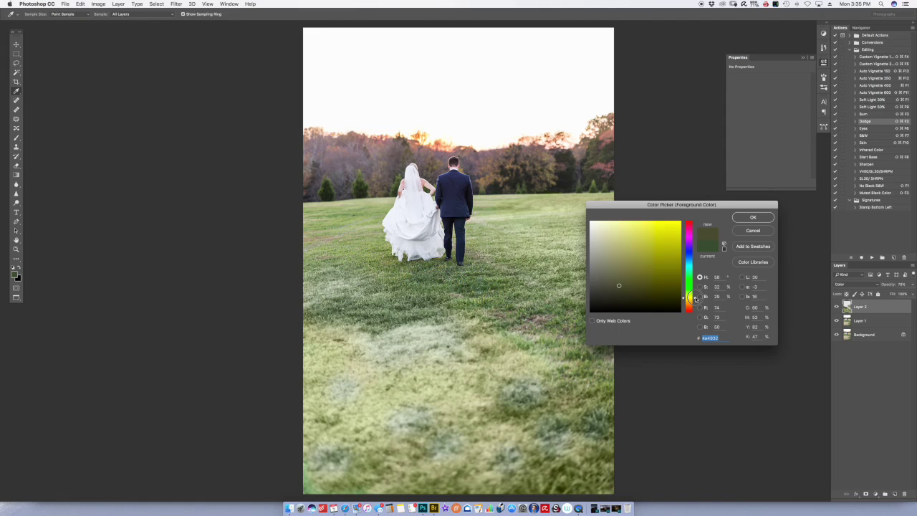
{"action": "left_click", "coordinate": [741, 219]}
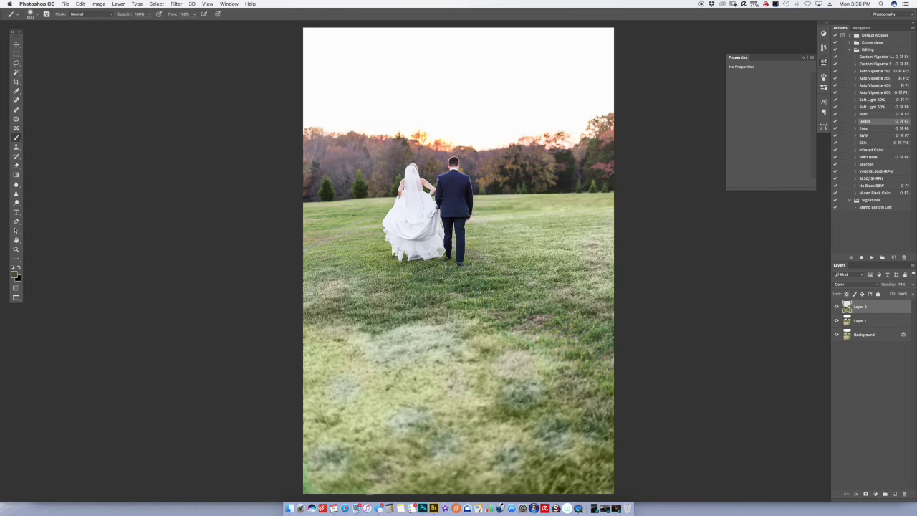
Soften the Color-mode paint layer with a Gaussian Blur radius above 100 pixels so the painted dabs blend
{"action": "left_click", "coordinate": [177, 3]}
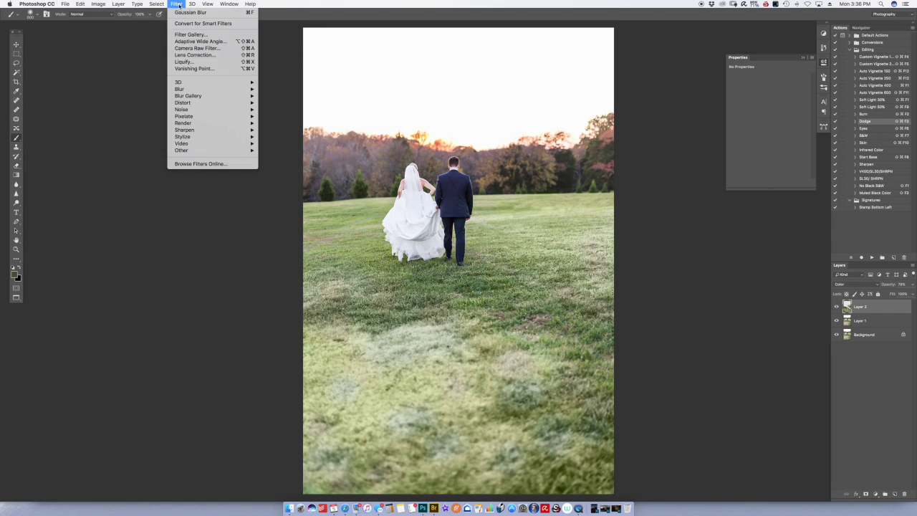
{"action": "mouse_move", "coordinate": [187, 89]}
{"action": "left_click", "coordinate": [290, 116]}
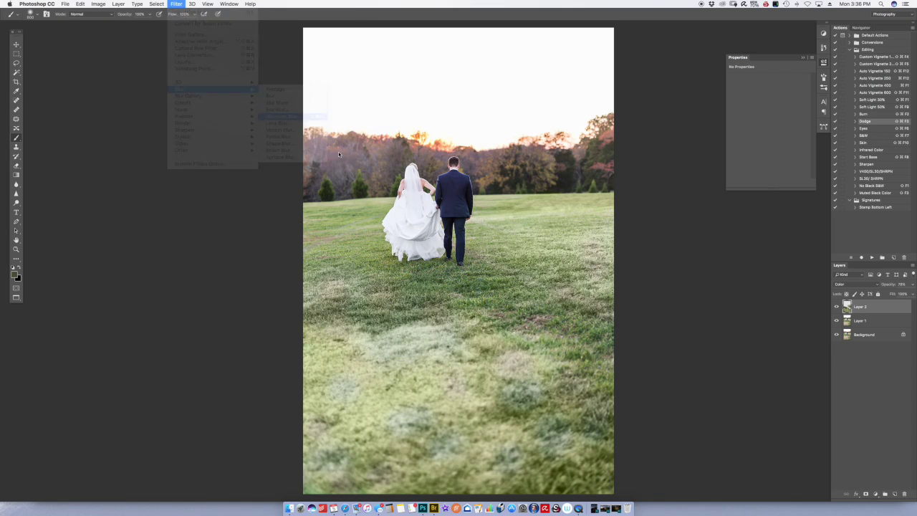
{"action": "left_click_drag", "start_coordinate": [507, 195], "coordinate": [507, 200]}
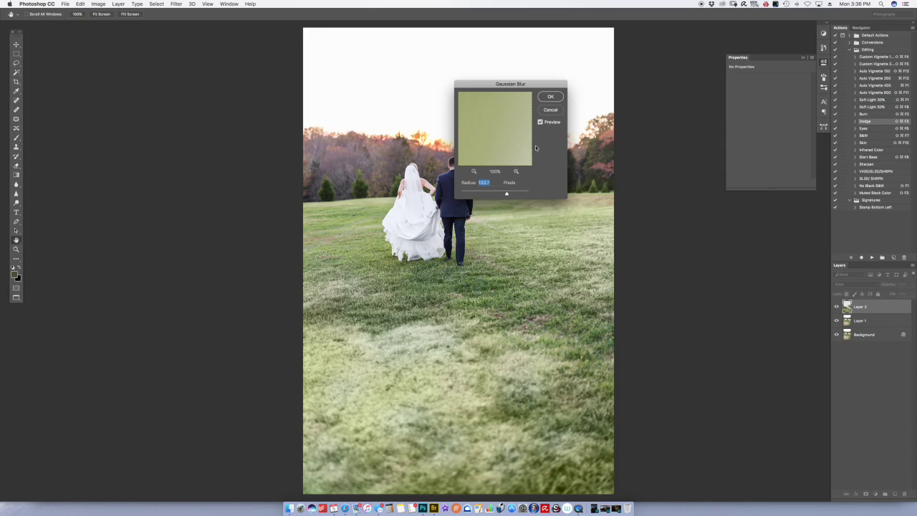
{"action": "left_click", "coordinate": [551, 97]}
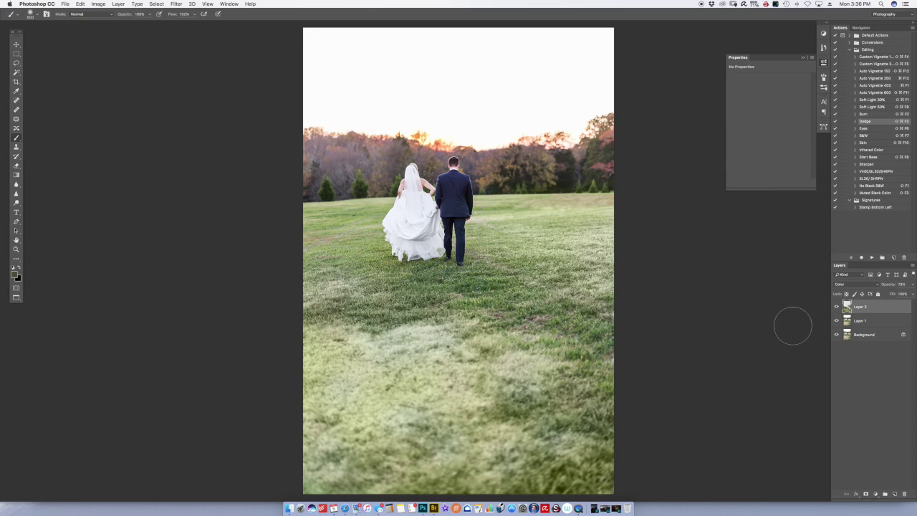
Shrink the brush, sample the grass just beyond the groom and paint that green along the field's distant right edge
{"action": "key", "text": "bracketleft"}
{"action": "key", "text": "bracketleft"}
{"action": "key", "text": "bracketleft"}
{"action": "left_click", "coordinate": [532, 219], "text": "alt"}
Run the Burn action and paint its mask over the pale foreground grass to darken it
{"action": "left_click", "coordinate": [865, 114]}
{"action": "left_click", "coordinate": [872, 257]}
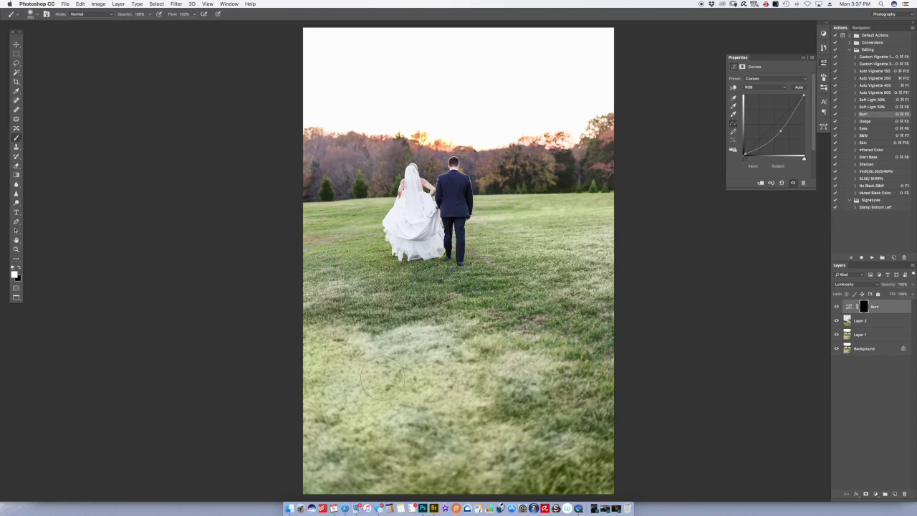
{"action": "mouse_move", "coordinate": [333, 383]}
{"action": "left_mouse_down"}
{"action": "mouse_move", "coordinate": [357, 358]}
{"action": "mouse_move", "coordinate": [345, 351]}
{"action": "mouse_move", "coordinate": [347, 388]}
{"action": "mouse_move", "coordinate": [388, 380]}
{"action": "mouse_move", "coordinate": [381, 374]}
{"action": "mouse_move", "coordinate": [480, 384]}
{"action": "mouse_move", "coordinate": [520, 374]}
{"action": "mouse_move", "coordinate": [392, 394]}
{"action": "mouse_move", "coordinate": [340, 444]}
{"action": "mouse_move", "coordinate": [506, 437]}
{"action": "mouse_move", "coordinate": [342, 466]}
{"action": "mouse_move", "coordinate": [306, 474]}
{"action": "left_mouse_up"}
{"action": "mouse_move", "coordinate": [377, 338]}
{"action": "left_mouse_down"}
{"action": "mouse_move", "coordinate": [308, 387]}
{"action": "mouse_move", "coordinate": [309, 336]}
{"action": "mouse_move", "coordinate": [566, 373]}
{"action": "mouse_move", "coordinate": [502, 337]}
{"action": "mouse_move", "coordinate": [379, 326]}
{"action": "left_mouse_up"}
Feather the Burn layer's mask with a Gaussian Blur, keeping the previous radius
{"action": "left_click", "coordinate": [179, 4]}
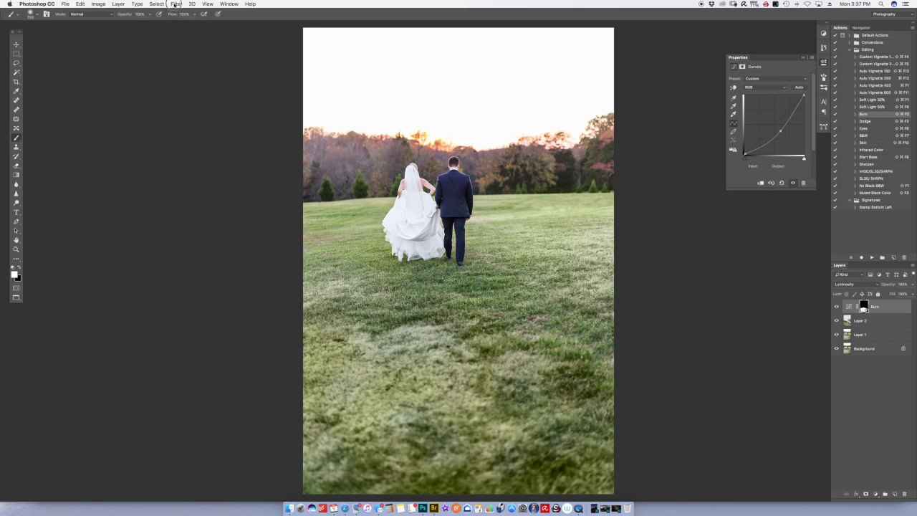
{"action": "left_click", "coordinate": [255, 222]}
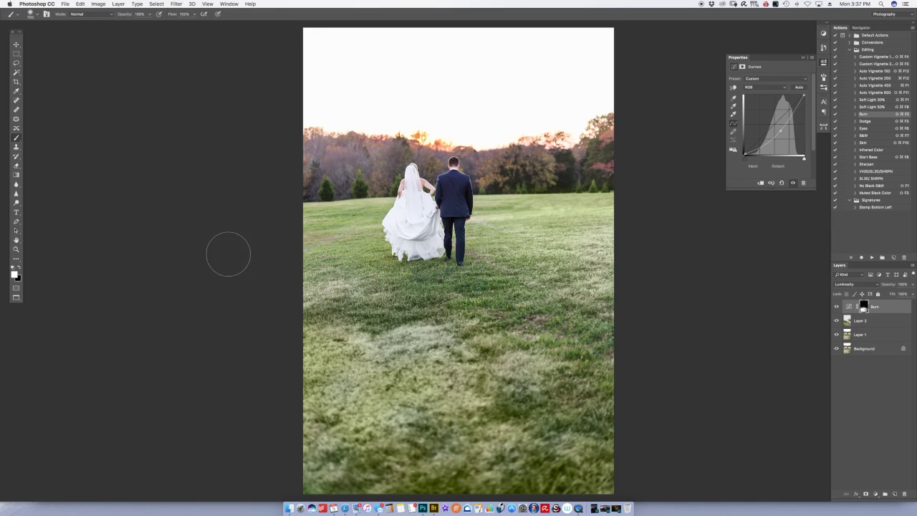
{"action": "left_click", "coordinate": [178, 4]}
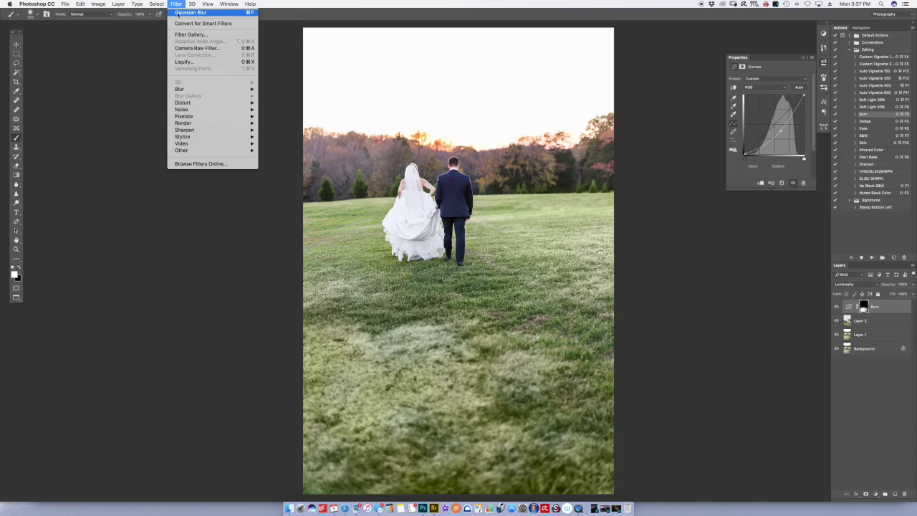
{"action": "mouse_move", "coordinate": [193, 89]}
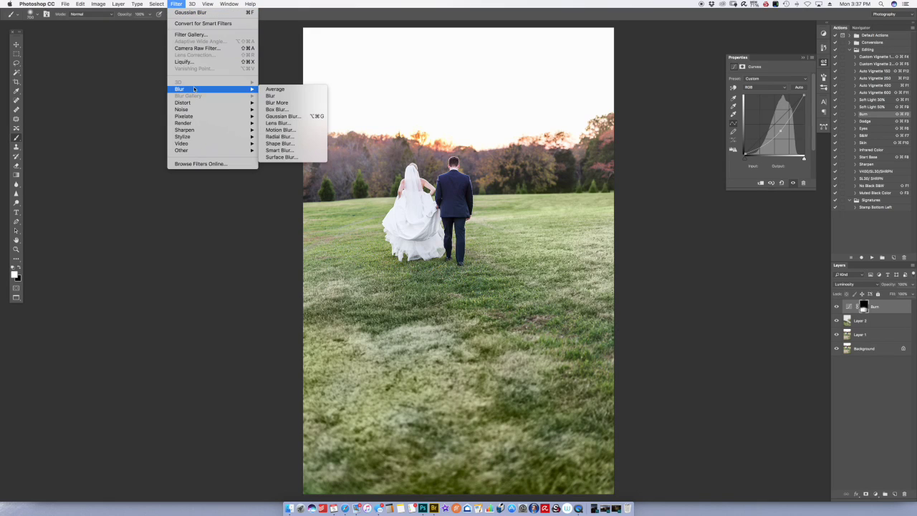
{"action": "left_click", "coordinate": [283, 117]}
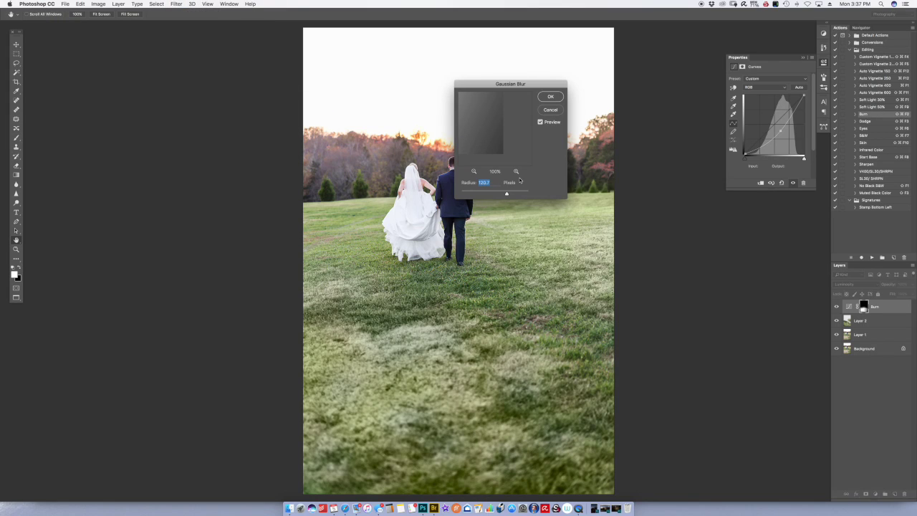
{"action": "left_click", "coordinate": [550, 98]}
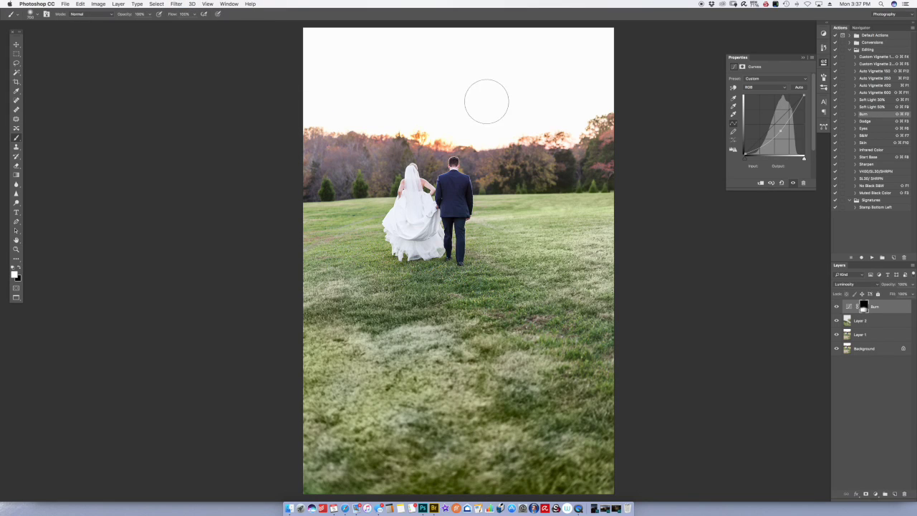
Repeat the last Gaussian Blur on the Burn mask and run the Auto Vignette 600 action
{"action": "left_click", "coordinate": [177, 4]}
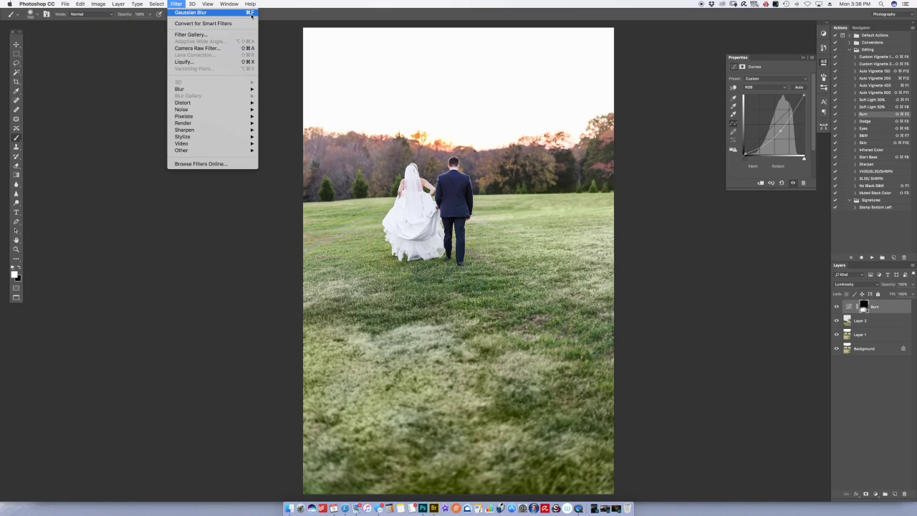
{"action": "left_click", "coordinate": [176, 4]}
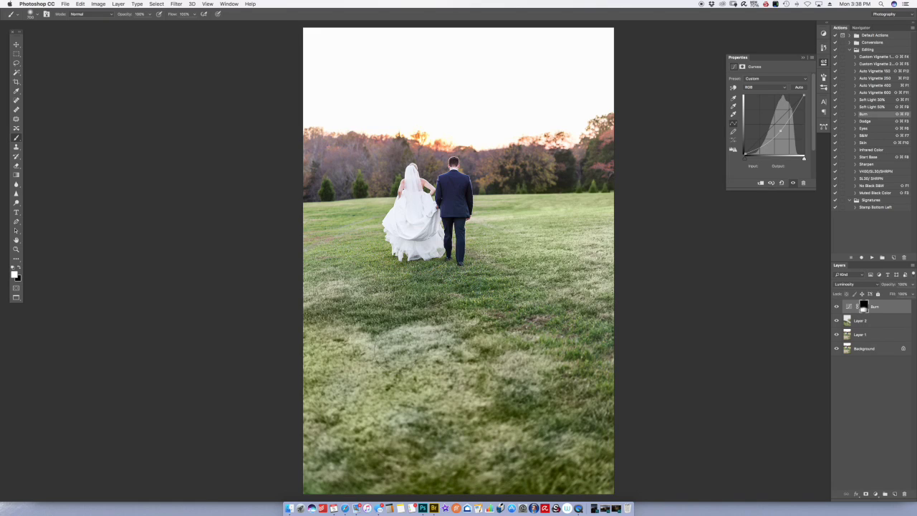
{"action": "key", "text": "super+f"}
{"action": "left_click", "coordinate": [880, 93]}
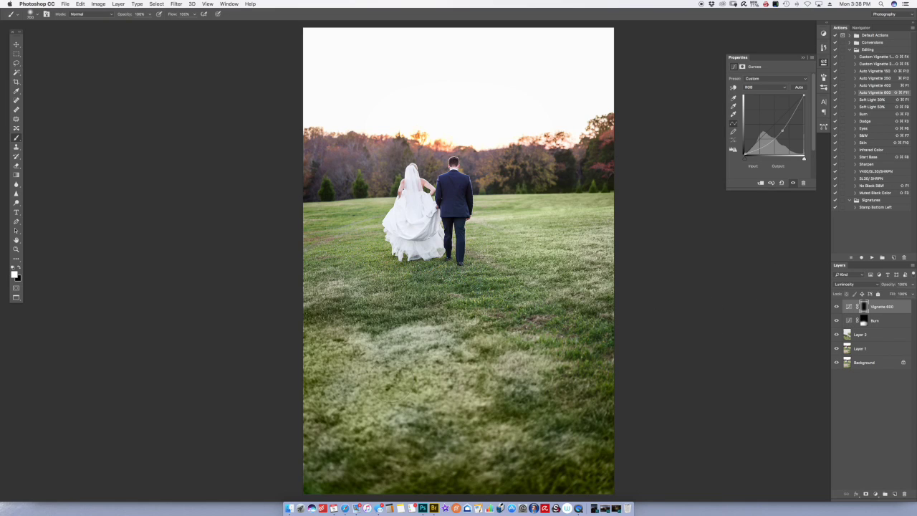
Start a Hue/Saturation adjustment on the Color-mode paint layer, strongly reducing lightness and raising saturation to +53
{"action": "left_click", "coordinate": [864, 337]}
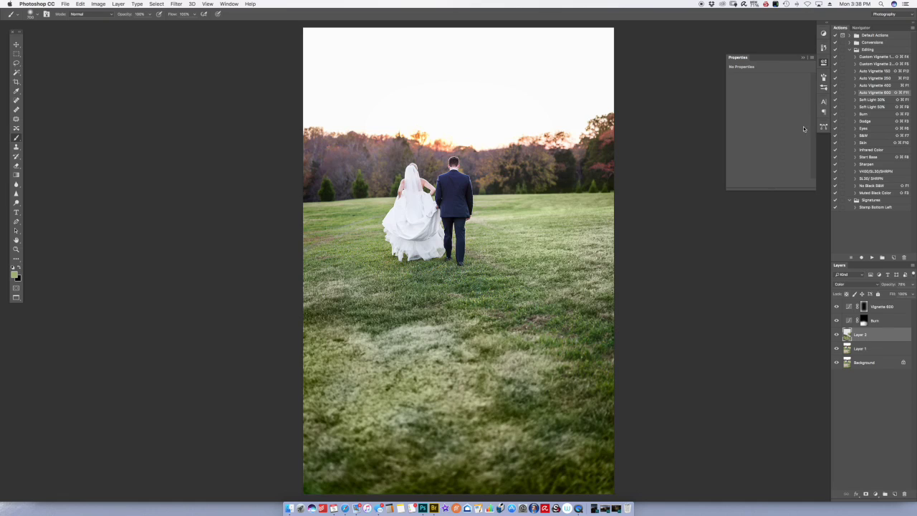
{"action": "key", "text": "super+u"}
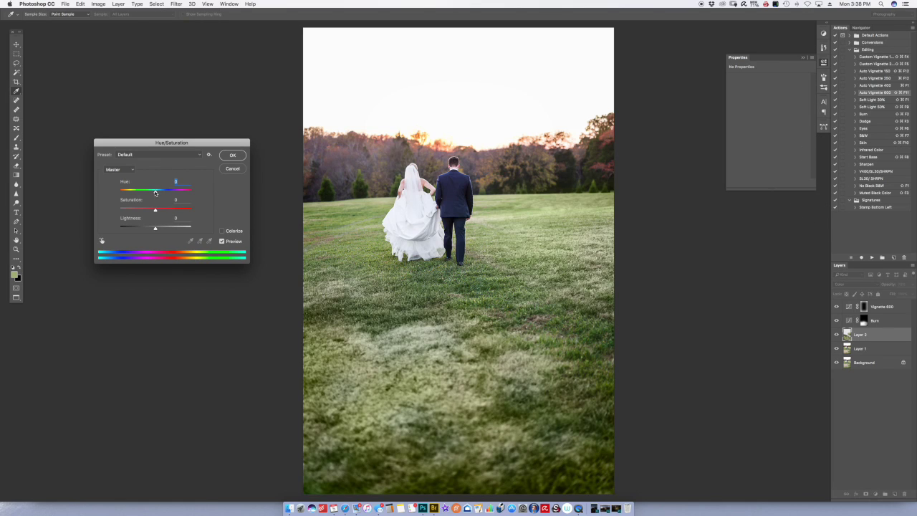
{"action": "left_click", "coordinate": [128, 170]}
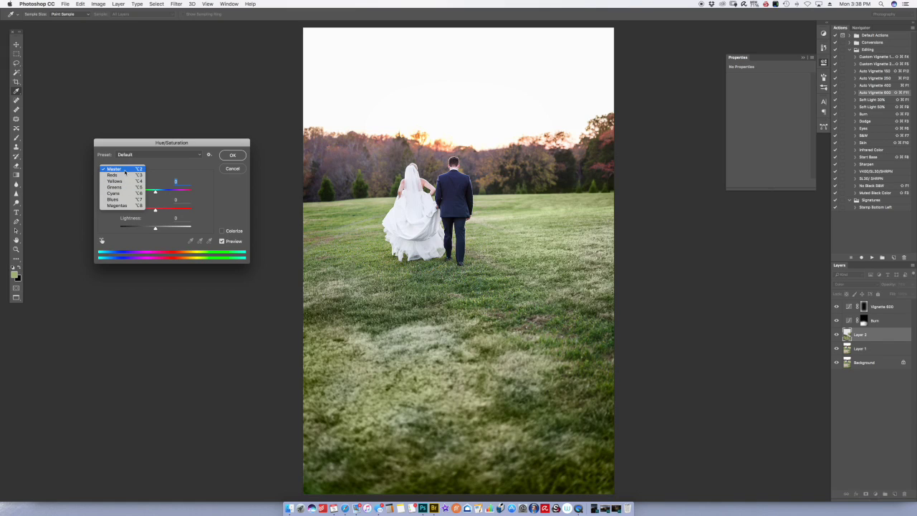
{"action": "left_click", "coordinate": [126, 170]}
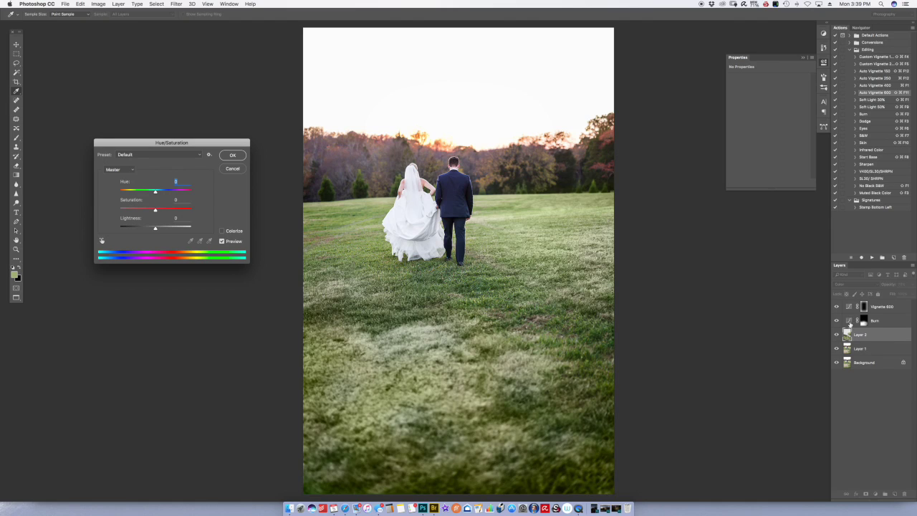
{"action": "left_click_drag", "start_coordinate": [156, 229], "coordinate": [141, 229]}
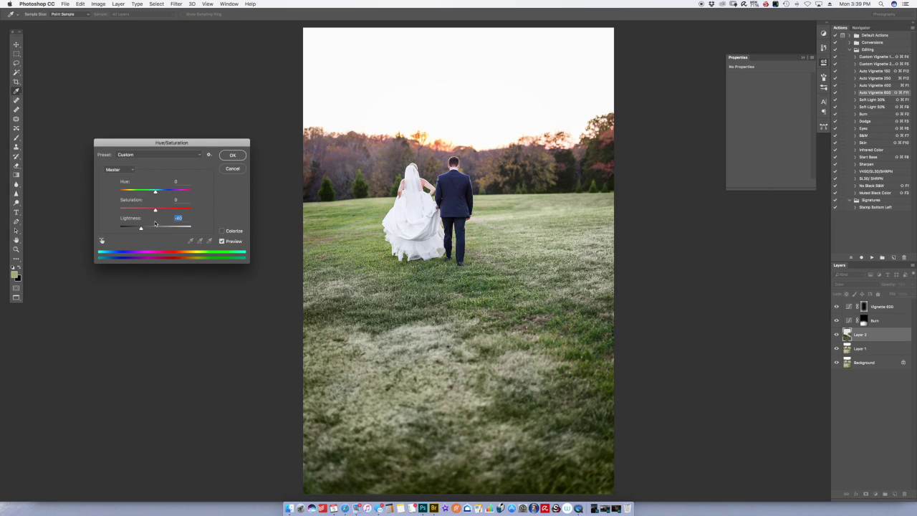
{"action": "left_click_drag", "start_coordinate": [141, 229], "coordinate": [135, 228]}
{"action": "left_click_drag", "start_coordinate": [156, 213], "coordinate": [129, 229]}
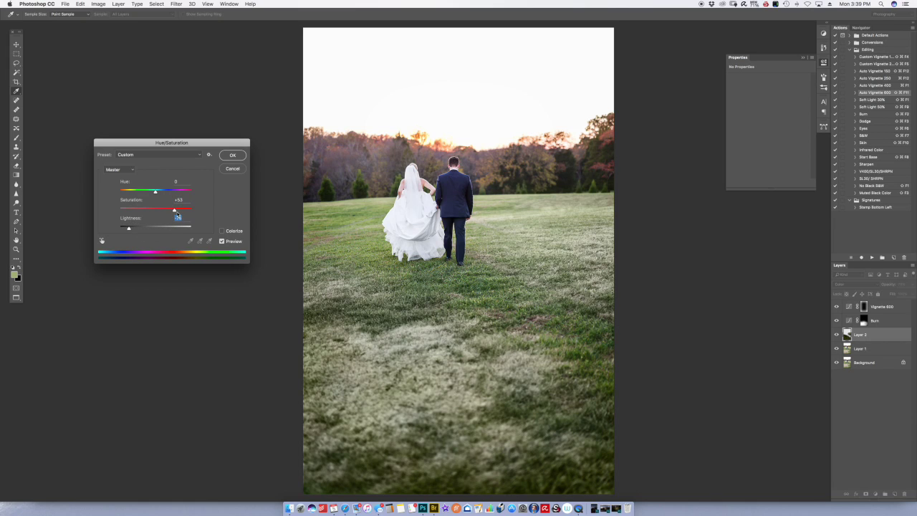
Shift the paint layer's hue slightly toward green and apply the Hue/Saturation adjustment
{"action": "left_click_drag", "start_coordinate": [174, 210], "coordinate": [154, 193]}
{"action": "left_click_drag", "start_coordinate": [157, 192], "coordinate": [157, 193]}
{"action": "left_click_drag", "start_coordinate": [158, 193], "coordinate": [159, 193]}
{"action": "left_click", "coordinate": [232, 156]}
Isolate the Color-mode paint layer to inspect its coverage, and show all the other layers again
{"action": "key", "text": "b"}
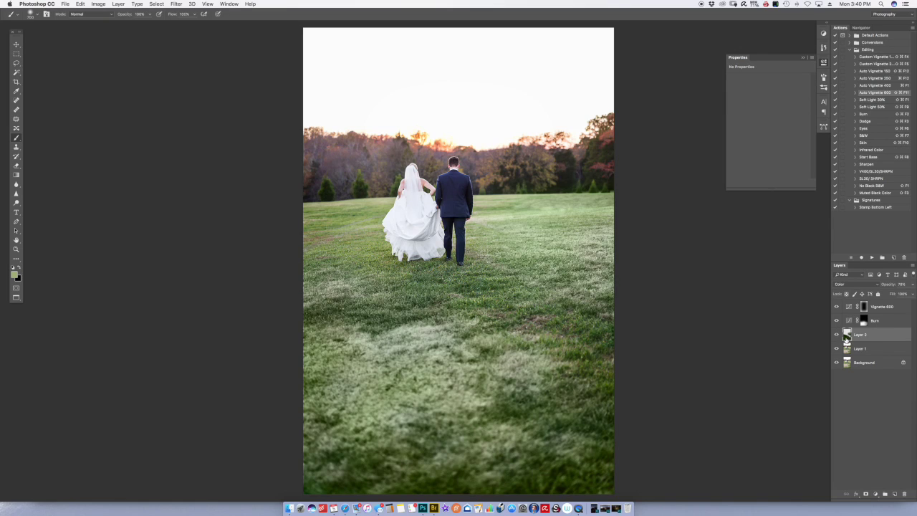
{"action": "left_click_drag", "start_coordinate": [836, 307], "coordinate": [836, 362]}
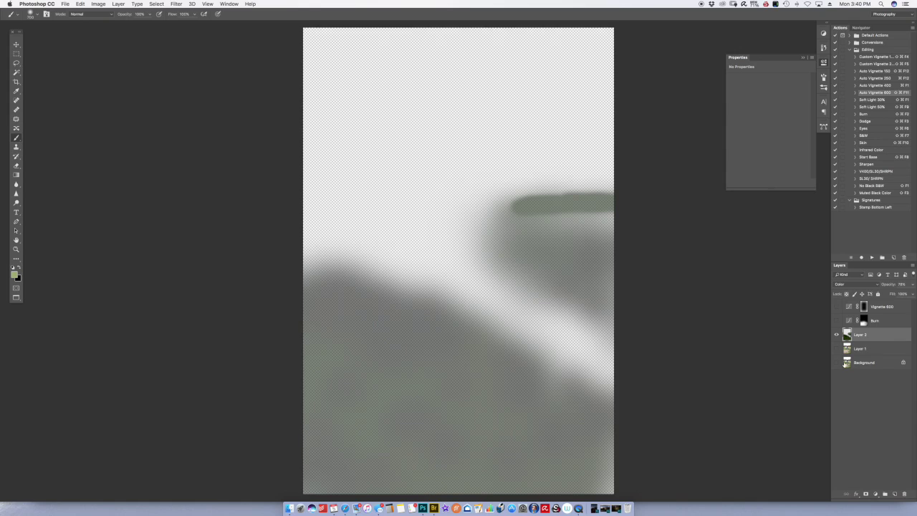
{"action": "left_click_drag", "start_coordinate": [837, 306], "coordinate": [834, 387]}
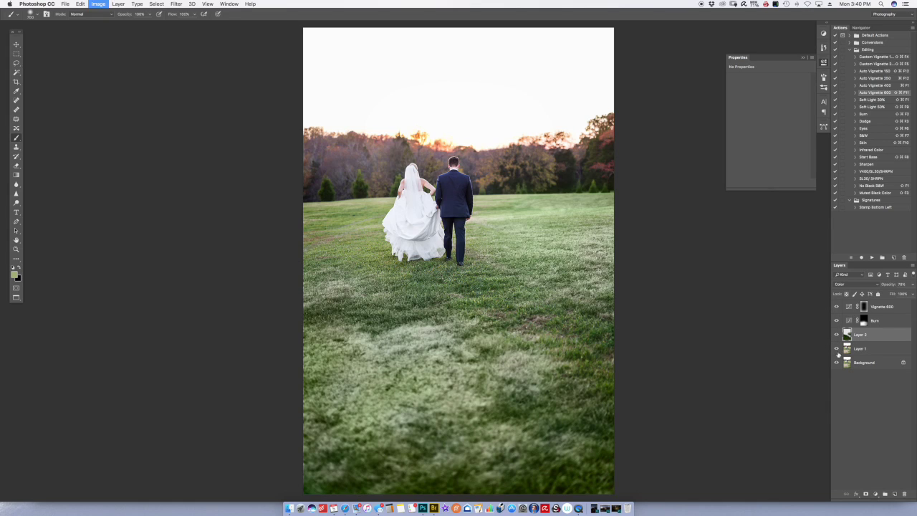
Lower the paint layer's saturation to about -17 with Hue/Saturation
{"action": "key", "text": "super+u"}
{"action": "left_click_drag", "start_coordinate": [155, 210], "coordinate": [151, 211]}
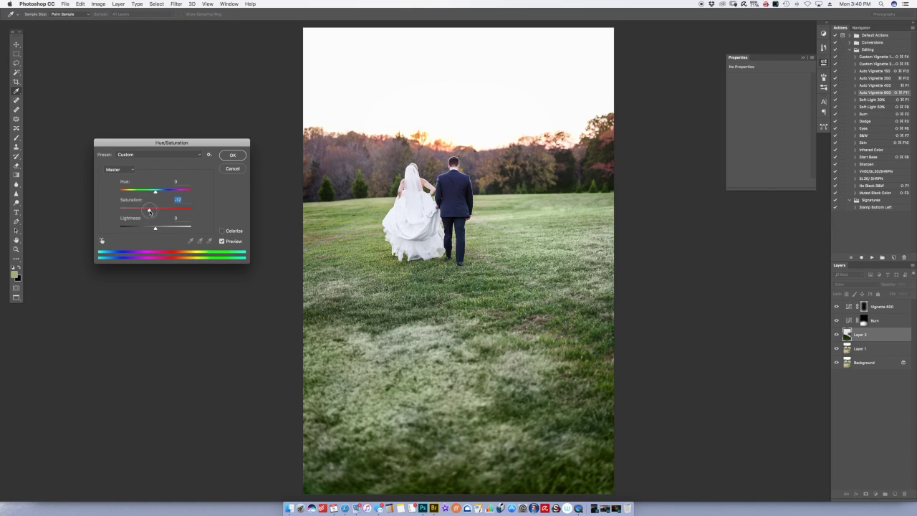
{"action": "left_click", "coordinate": [233, 156]}
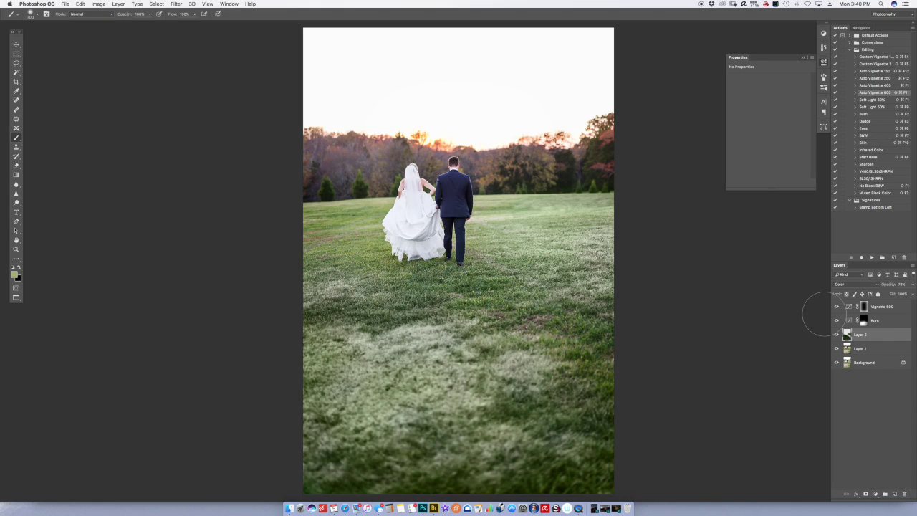
Toggle all the retouch layers off and on to compare the edit with the original photo
{"action": "left_click_drag", "start_coordinate": [837, 349], "coordinate": [836, 307]}
{"action": "left_click_drag", "start_coordinate": [837, 349], "coordinate": [838, 306]}
{"action": "mouse_move", "coordinate": [839, 347]}
{"action": "left_mouse_down"}
{"action": "mouse_move", "coordinate": [837, 306]}
{"action": "mouse_move", "coordinate": [837, 349]}
{"action": "left_mouse_up"}
Merge the Color-mode paint layer with Layer 1 below it
{"action": "left_click", "coordinate": [873, 349], "text": "shift"}
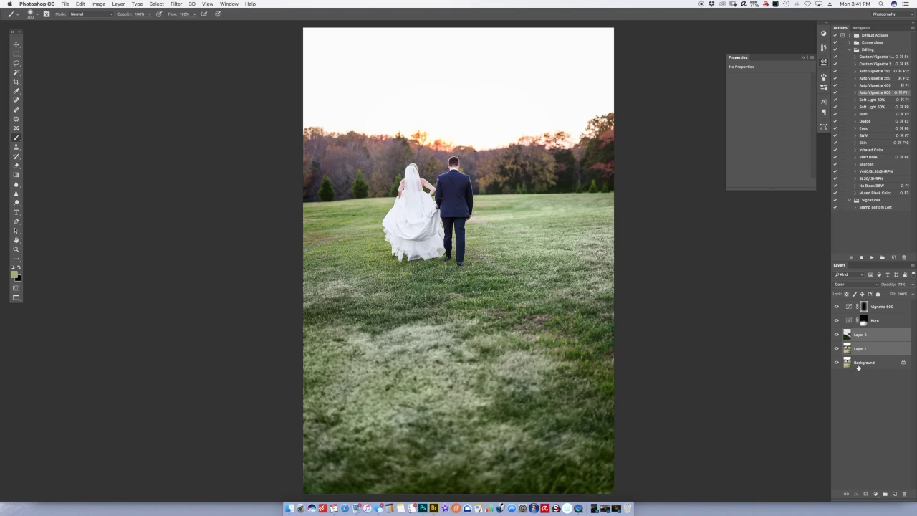
{"action": "key", "text": "super+e"}
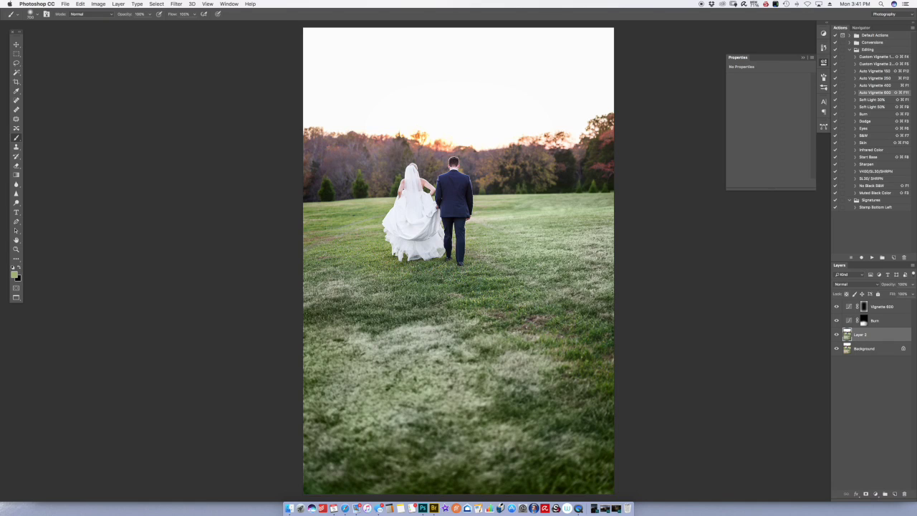
Lasso the good grass area to the right of the couple and copy it to a new layer
{"action": "key", "text": "l"}
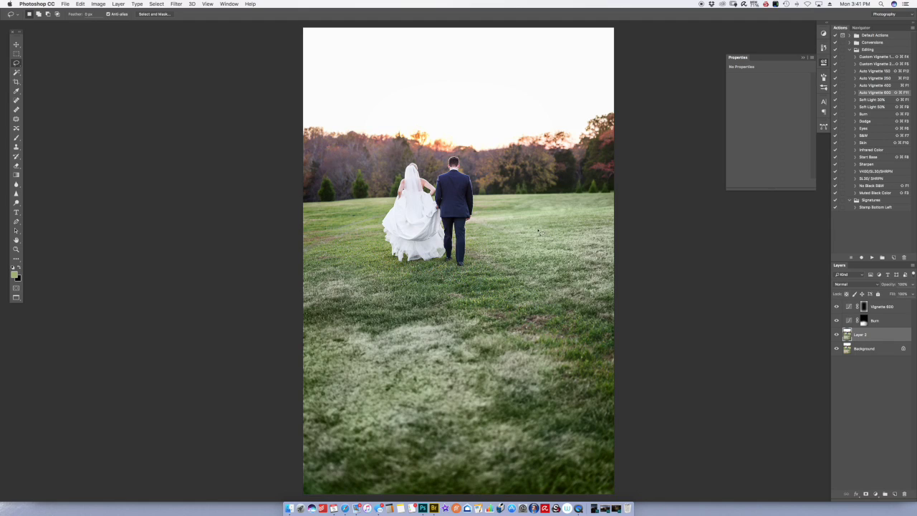
{"action": "mouse_move", "coordinate": [545, 223]}
{"action": "left_mouse_down"}
{"action": "mouse_move", "coordinate": [496, 224]}
{"action": "mouse_move", "coordinate": [477, 241]}
{"action": "mouse_move", "coordinate": [463, 258]}
{"action": "mouse_move", "coordinate": [473, 288]}
{"action": "mouse_move", "coordinate": [535, 355]}
{"action": "mouse_move", "coordinate": [562, 367]}
{"action": "mouse_move", "coordinate": [595, 362]}
{"action": "mouse_move", "coordinate": [626, 304]}
{"action": "mouse_move", "coordinate": [623, 239]}
{"action": "mouse_move", "coordinate": [605, 219]}
{"action": "mouse_move", "coordinate": [554, 227]}
{"action": "left_mouse_up"}
{"action": "mouse_move", "coordinate": [547, 353]}
{"action": "left_mouse_down"}
{"action": "mouse_move", "coordinate": [609, 346]}
{"action": "mouse_move", "coordinate": [617, 335]}
{"action": "mouse_move", "coordinate": [622, 231]}
{"action": "left_mouse_up"}
{"action": "left_click_drag", "start_coordinate": [527, 230], "coordinate": [528, 233]}
{"action": "key", "text": "super+j"}
Move the copied grass to the photo's lower-left corner and enlarge it to about 200% width and 170% height over the foreground
{"action": "key", "text": "v"}
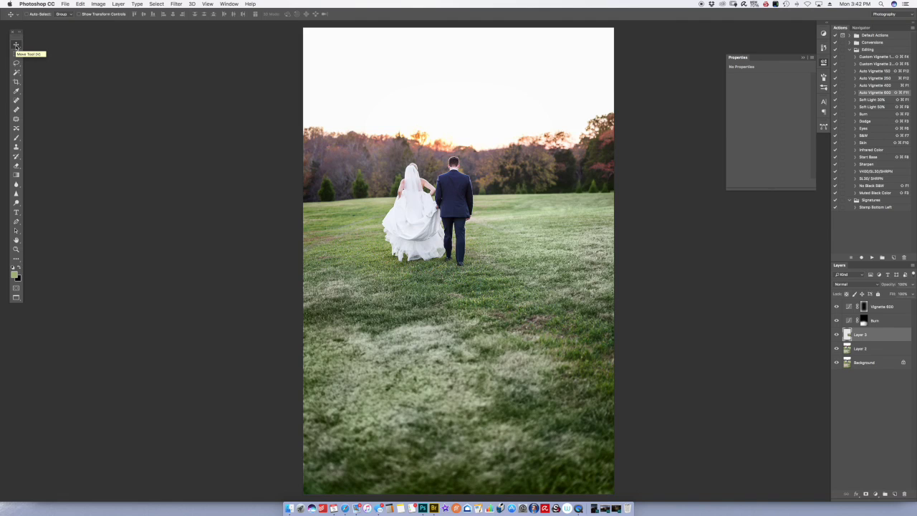
{"action": "left_click_drag", "start_coordinate": [571, 297], "coordinate": [394, 444]}
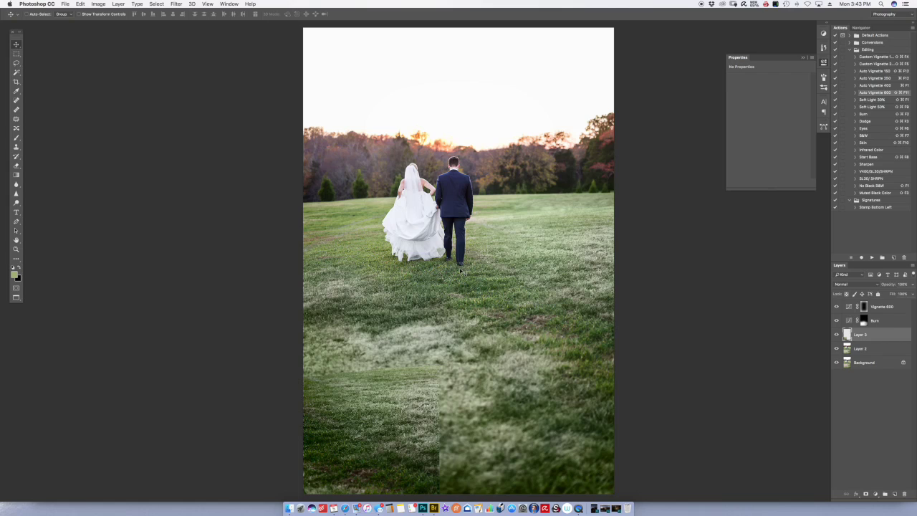
{"action": "key", "text": "super+t"}
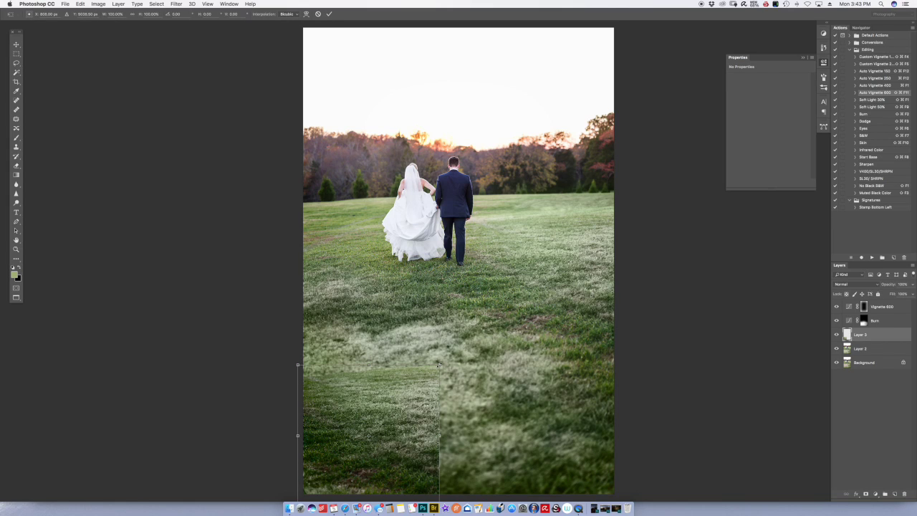
{"action": "left_click_drag", "start_coordinate": [439, 368], "coordinate": [543, 273]}
{"action": "left_click_drag", "start_coordinate": [545, 389], "coordinate": [579, 389]}
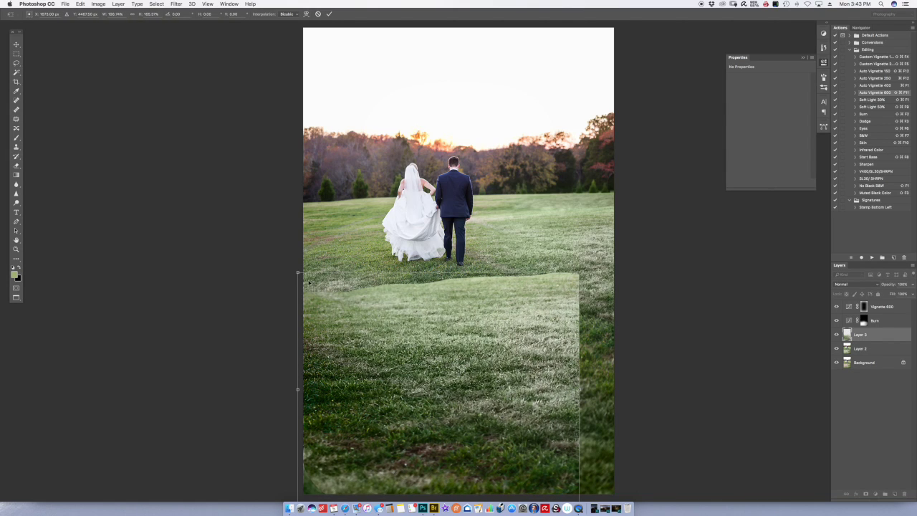
{"action": "left_click_drag", "start_coordinate": [296, 271], "coordinate": [296, 266]}
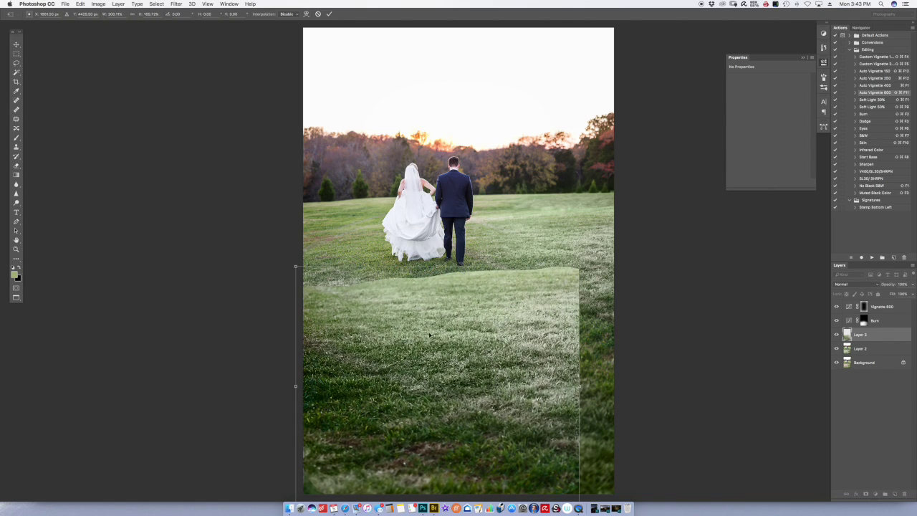
{"action": "key", "text": "Return"}
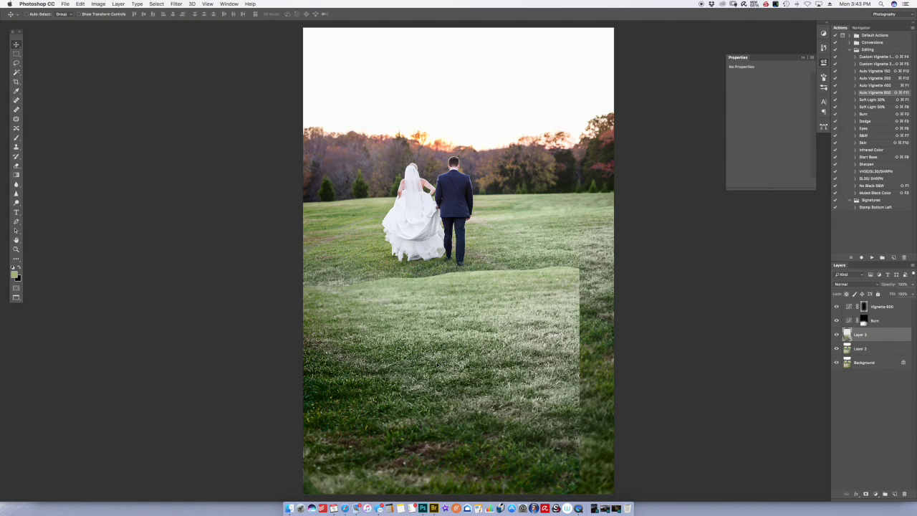
Apply a Perspective transform to the copied grass, narrowing its upper edge toward the centre
{"action": "left_click_drag", "start_coordinate": [435, 374], "coordinate": [442, 376]}
{"action": "key", "text": "super+t"}
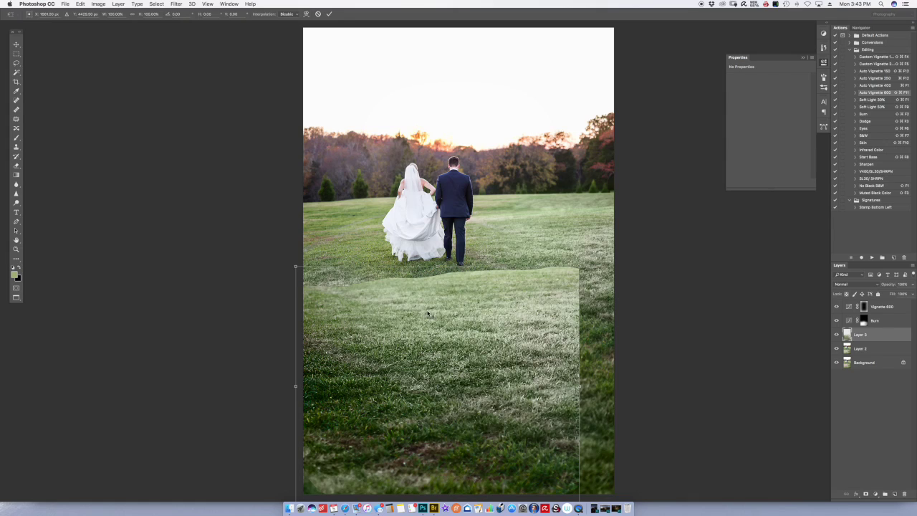
{"action": "right_click", "coordinate": [370, 305]}
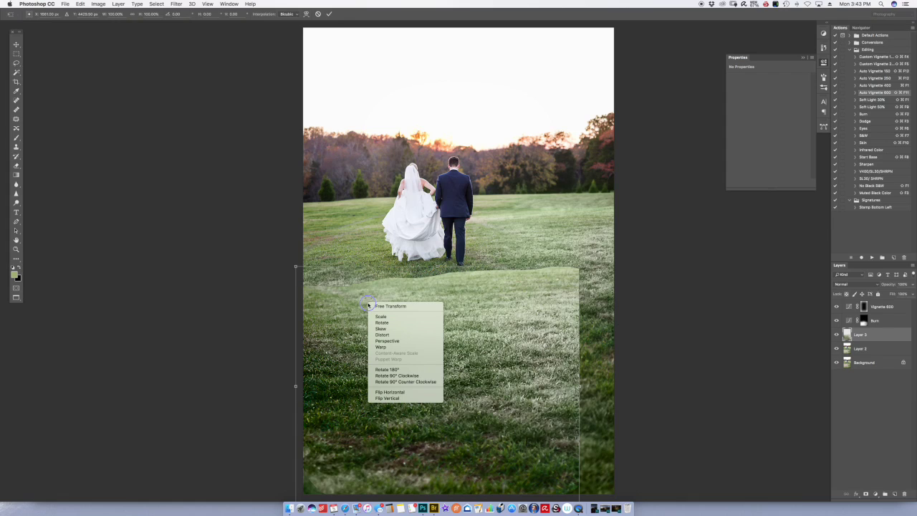
{"action": "left_click", "coordinate": [387, 342]}
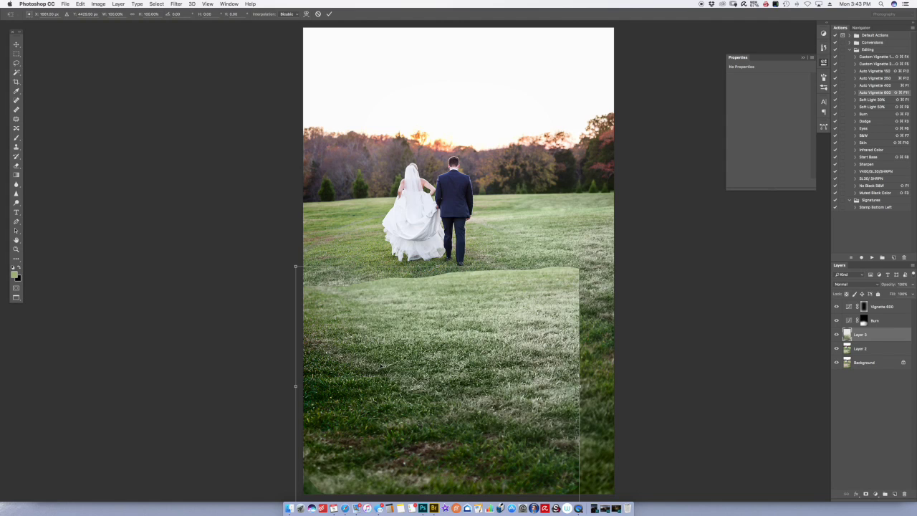
{"action": "left_click_drag", "start_coordinate": [295, 268], "coordinate": [320, 266]}
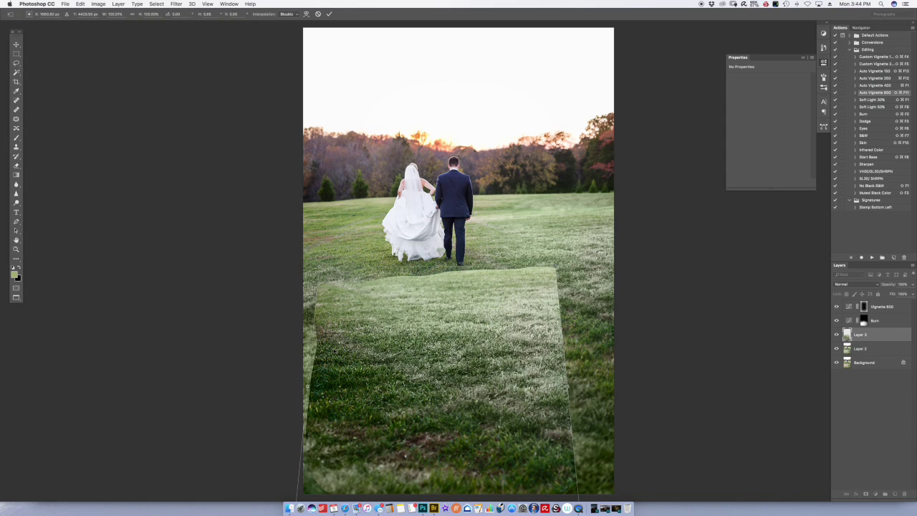
{"action": "key", "text": "Return"}
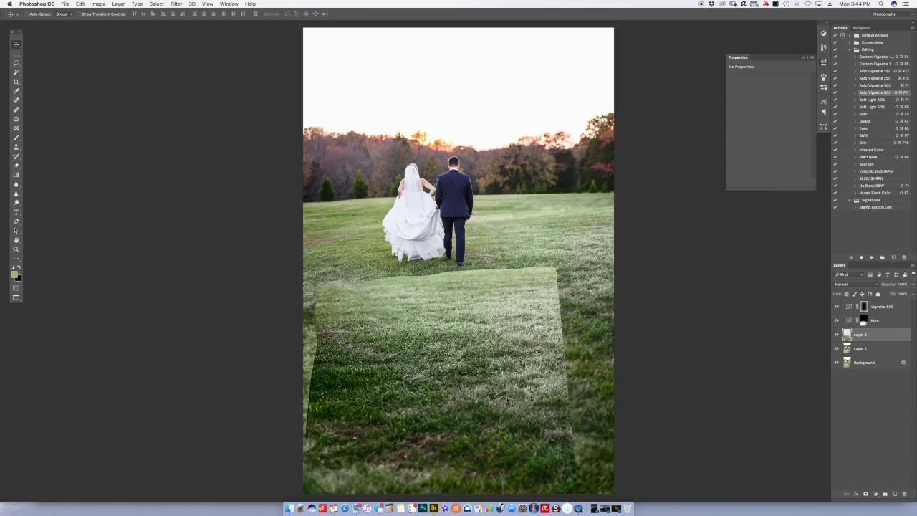
Blur the copied grass patch with a Gaussian Blur of 8 pixels radius
{"action": "left_click", "coordinate": [176, 4]}
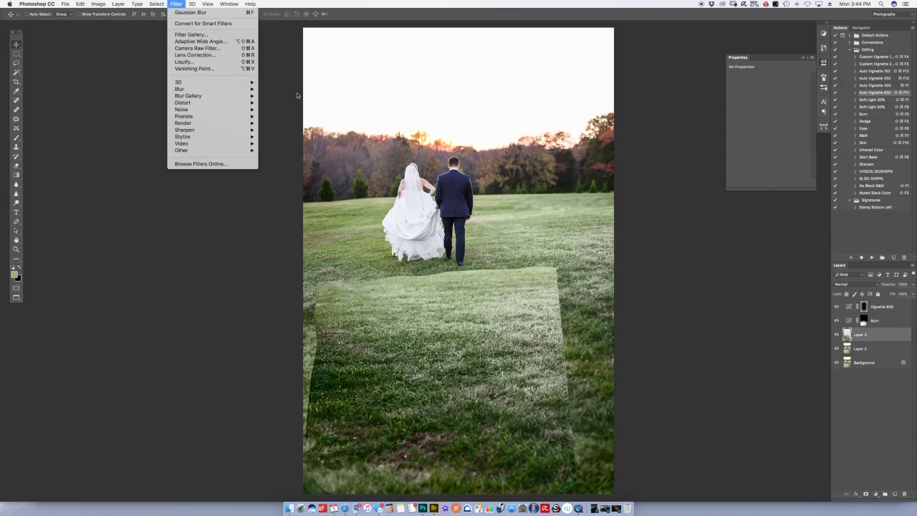
{"action": "mouse_move", "coordinate": [215, 89]}
{"action": "left_click", "coordinate": [291, 116]}
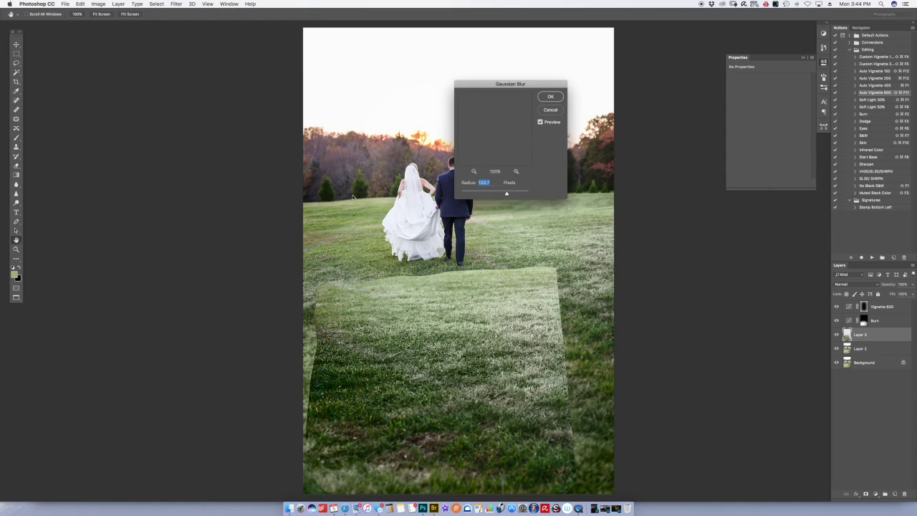
{"action": "left_click", "coordinate": [472, 194]}
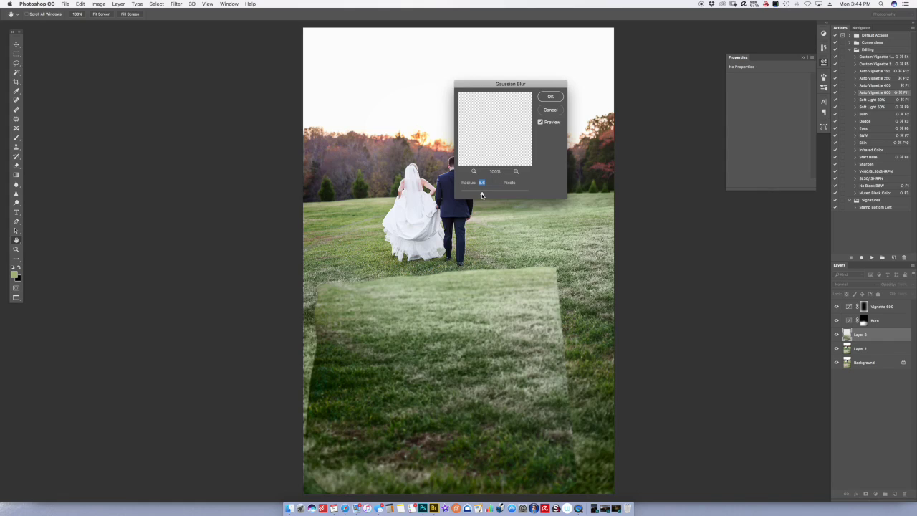
{"action": "type", "text": "7"}
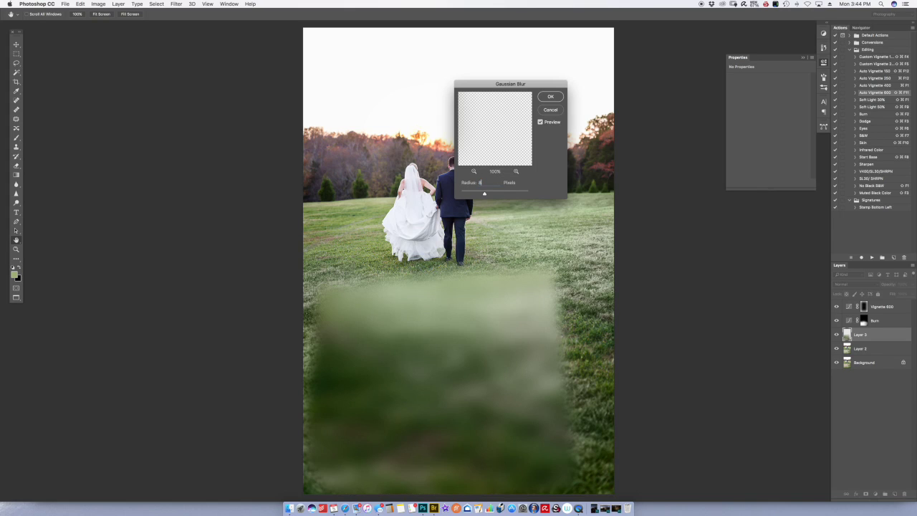
{"action": "type", "text": "8"}
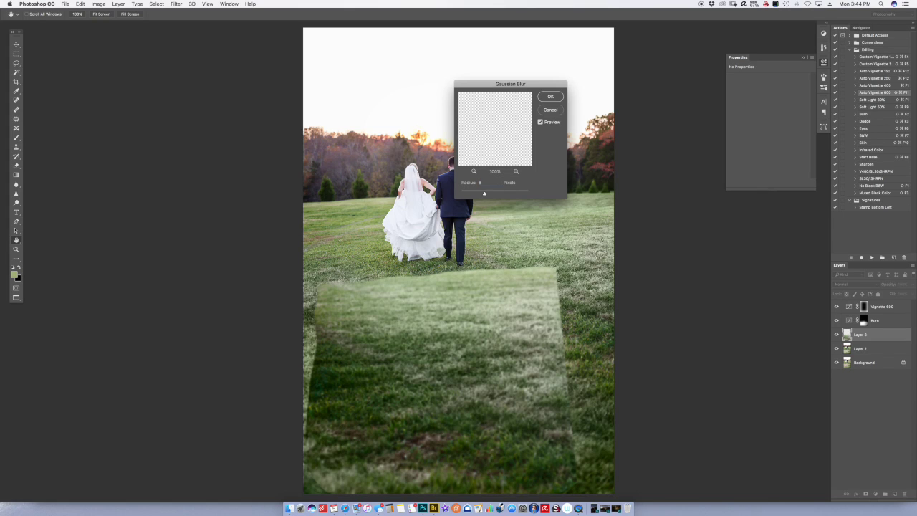
{"action": "key", "text": "Return"}
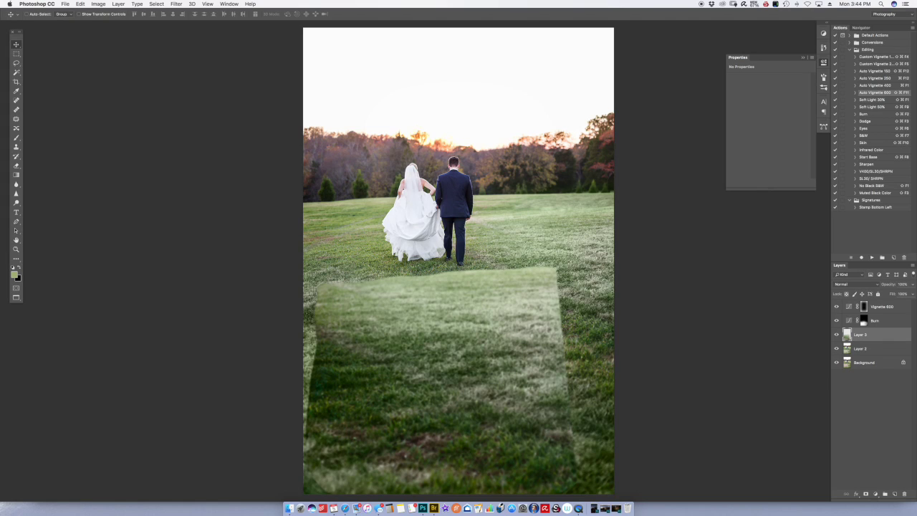
Stretch the copied grass sideways so its left side extends beyond the photo's left edge
{"action": "key", "text": "super+t"}
{"action": "left_click_drag", "start_coordinate": [304, 383], "coordinate": [282, 382]}
{"action": "key", "text": "Return"}
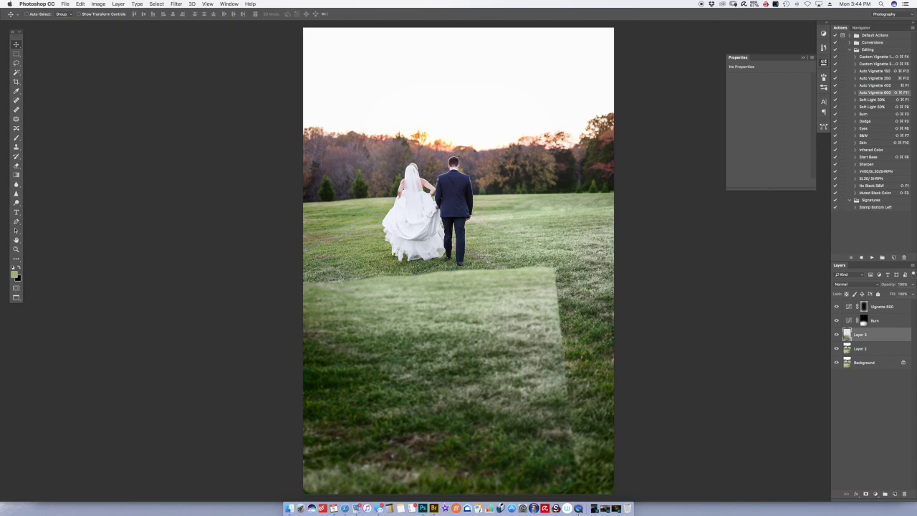
Add a layer mask to the copied grass and paint black along its upper and right edges to hide the seams
{"action": "left_click", "coordinate": [867, 494]}
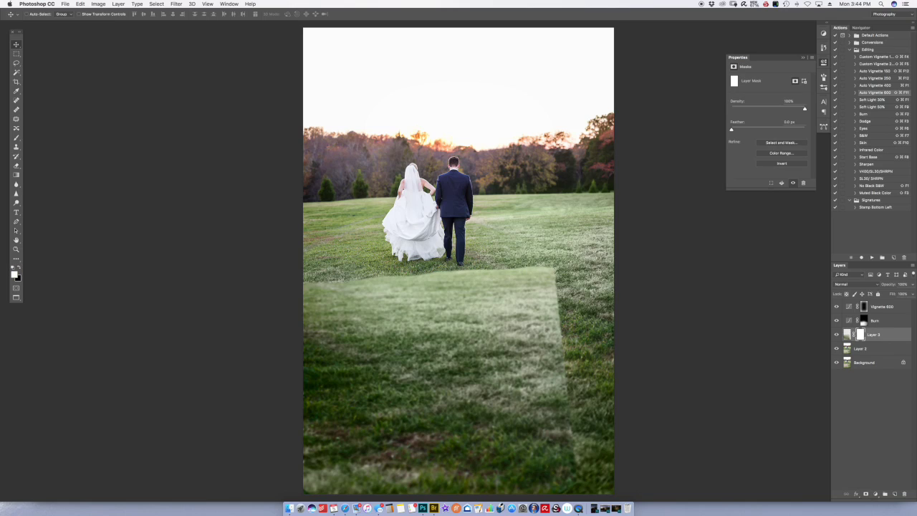
{"action": "key", "text": "b"}
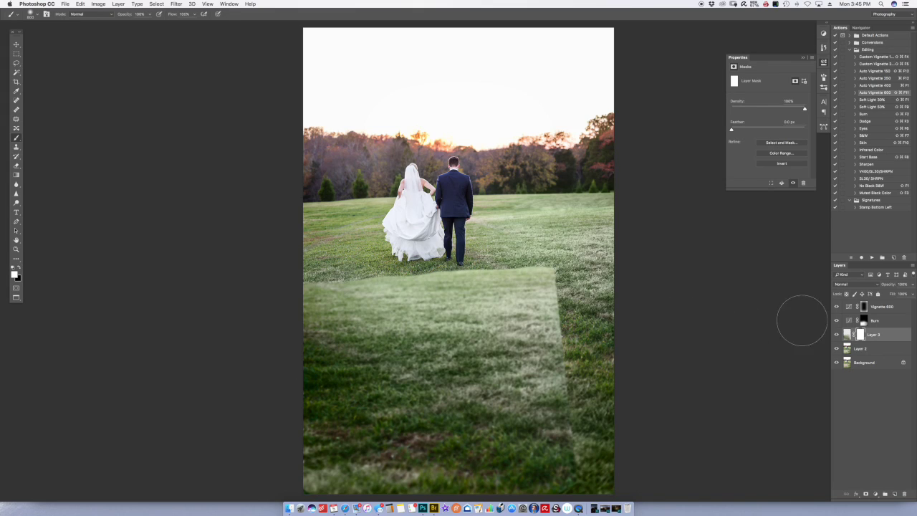
{"action": "key", "text": "x"}
{"action": "left_click_drag", "start_coordinate": [552, 240], "coordinate": [306, 244]}
{"action": "mouse_move", "coordinate": [401, 280]}
{"action": "left_mouse_down"}
{"action": "mouse_move", "coordinate": [552, 281]}
{"action": "mouse_move", "coordinate": [551, 315]}
{"action": "mouse_move", "coordinate": [569, 326]}
{"action": "mouse_move", "coordinate": [606, 463]}
{"action": "left_mouse_up"}
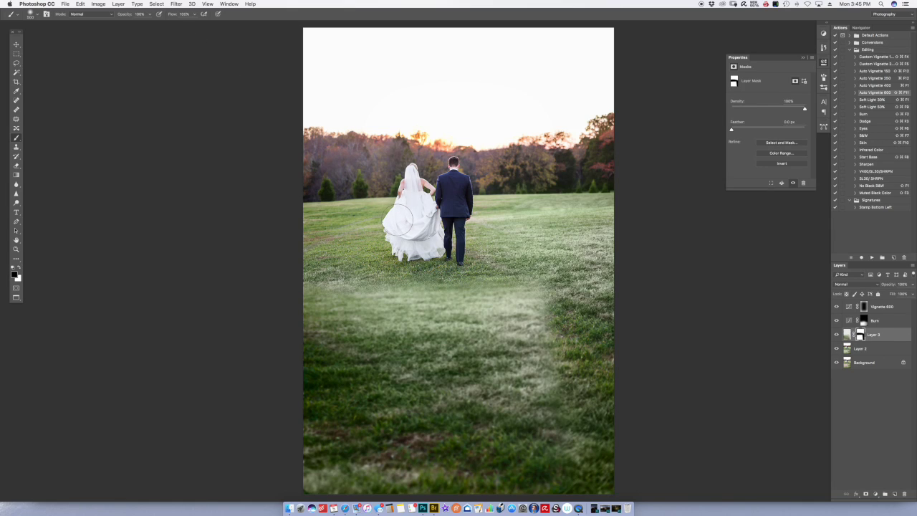
Set the brush opacity to 30% and paint the mask to blend the patch's upper and middle areas into the surrounding grass
{"action": "key", "text": "5"}
{"action": "key", "text": "1"}
{"action": "type", "text": "1234"}
{"action": "key", "text": "BackSpace"}
{"action": "key", "text": "BackSpace"}
{"action": "key", "text": "BackSpace"}
{"action": "type", "text": "0"}
{"action": "left_click", "coordinate": [16, 44]}
{"action": "key", "text": "b"}
{"action": "key", "text": "4"}
{"action": "key", "text": "5"}
{"action": "key", "text": "3"}
{"action": "key", "text": "3"}
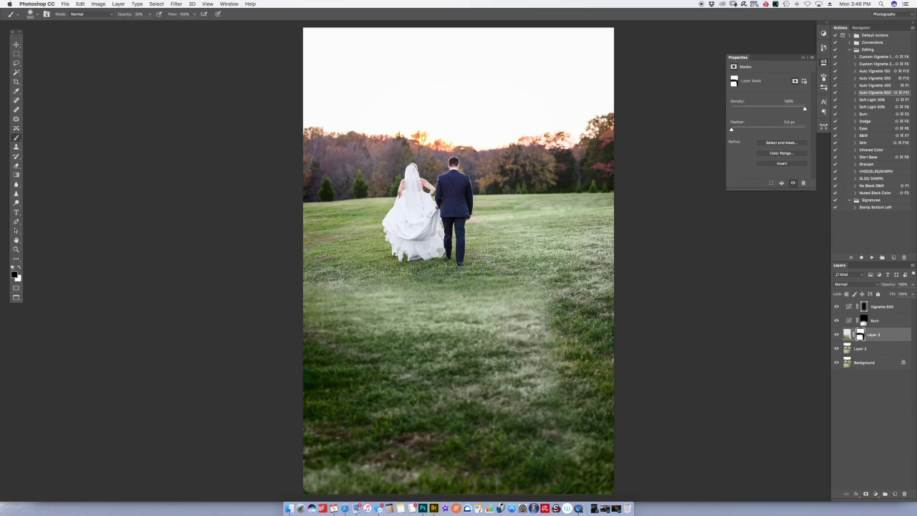
{"action": "mouse_move", "coordinate": [319, 310]}
{"action": "left_mouse_down"}
{"action": "mouse_move", "coordinate": [545, 324]}
{"action": "mouse_move", "coordinate": [520, 304]}
{"action": "mouse_move", "coordinate": [335, 301]}
{"action": "mouse_move", "coordinate": [559, 326]}
{"action": "left_mouse_up"}
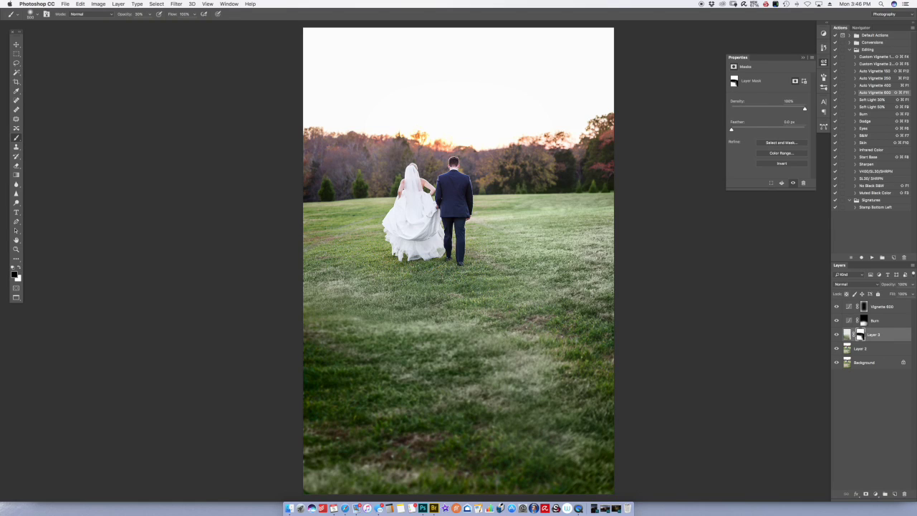
{"action": "mouse_move", "coordinate": [467, 363]}
{"action": "left_mouse_down"}
{"action": "mouse_move", "coordinate": [433, 348]}
{"action": "mouse_move", "coordinate": [466, 373]}
{"action": "mouse_move", "coordinate": [401, 337]}
{"action": "mouse_move", "coordinate": [430, 315]}
{"action": "left_mouse_up"}
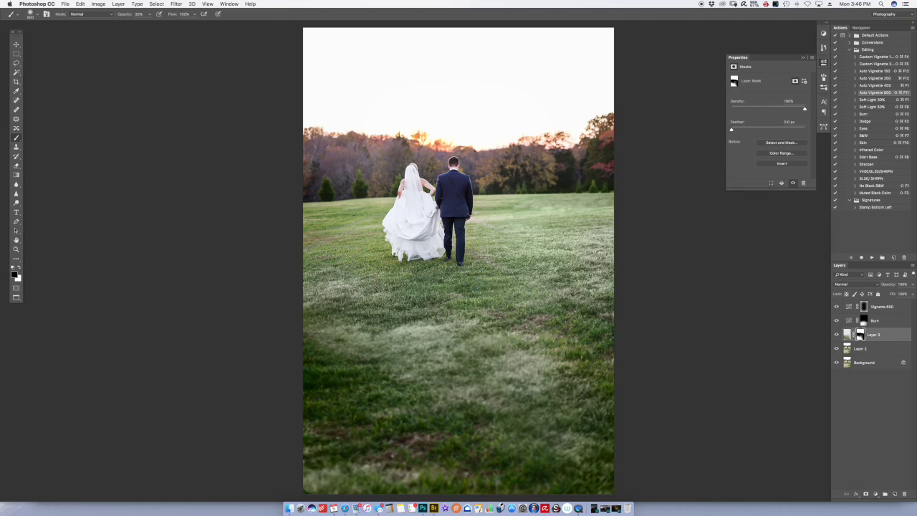
{"action": "mouse_move", "coordinate": [428, 339]}
{"action": "left_mouse_down"}
{"action": "mouse_move", "coordinate": [439, 354]}
{"action": "mouse_move", "coordinate": [485, 372]}
{"action": "left_mouse_up"}
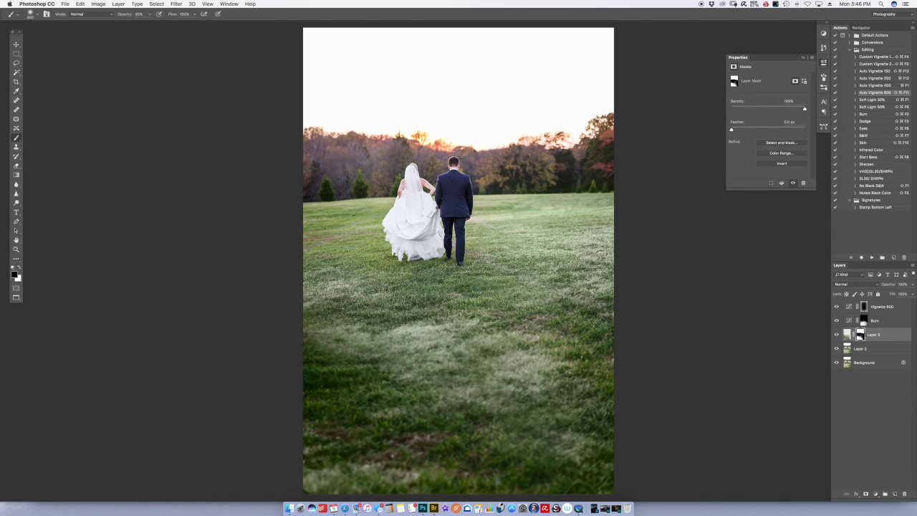
{"action": "key", "text": "x"}
{"action": "left_click_drag", "start_coordinate": [417, 330], "coordinate": [413, 337]}
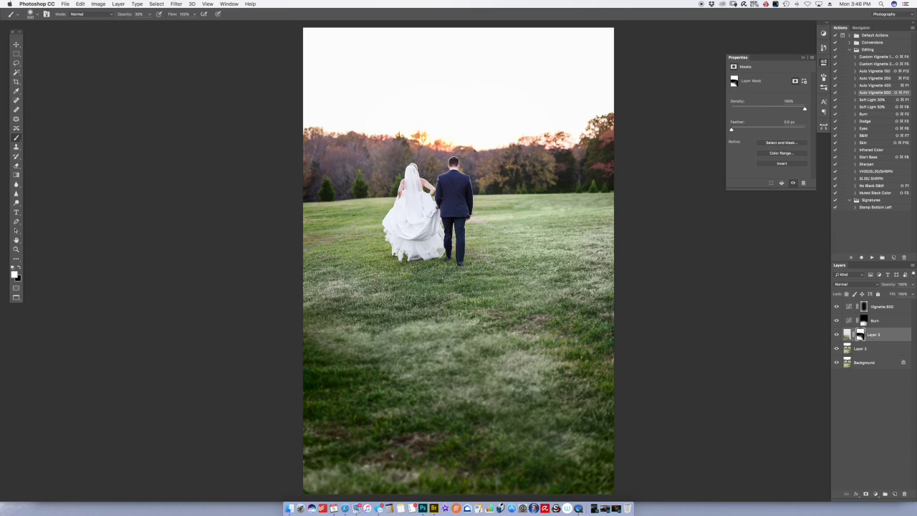
Paint black on the mask across the lower-left and lower-middle foreground, enlarging the brush, to partly fade the copied grass
{"action": "key", "text": "x"}
{"action": "mouse_move", "coordinate": [315, 349]}
{"action": "left_mouse_down"}
{"action": "mouse_move", "coordinate": [341, 357]}
{"action": "mouse_move", "coordinate": [341, 393]}
{"action": "mouse_move", "coordinate": [307, 376]}
{"action": "left_mouse_up"}
{"action": "mouse_move", "coordinate": [378, 398]}
{"action": "left_mouse_down"}
{"action": "mouse_move", "coordinate": [337, 367]}
{"action": "mouse_move", "coordinate": [358, 383]}
{"action": "mouse_move", "coordinate": [303, 408]}
{"action": "mouse_move", "coordinate": [298, 437]}
{"action": "mouse_move", "coordinate": [374, 459]}
{"action": "mouse_move", "coordinate": [431, 450]}
{"action": "mouse_move", "coordinate": [391, 466]}
{"action": "mouse_move", "coordinate": [421, 448]}
{"action": "mouse_move", "coordinate": [395, 456]}
{"action": "mouse_move", "coordinate": [450, 485]}
{"action": "mouse_move", "coordinate": [469, 444]}
{"action": "mouse_move", "coordinate": [469, 466]}
{"action": "mouse_move", "coordinate": [489, 481]}
{"action": "mouse_move", "coordinate": [481, 476]}
{"action": "mouse_move", "coordinate": [529, 466]}
{"action": "mouse_move", "coordinate": [595, 490]}
{"action": "mouse_move", "coordinate": [609, 478]}
{"action": "mouse_move", "coordinate": [287, 482]}
{"action": "left_mouse_up"}
{"action": "key", "text": "bracketright"}
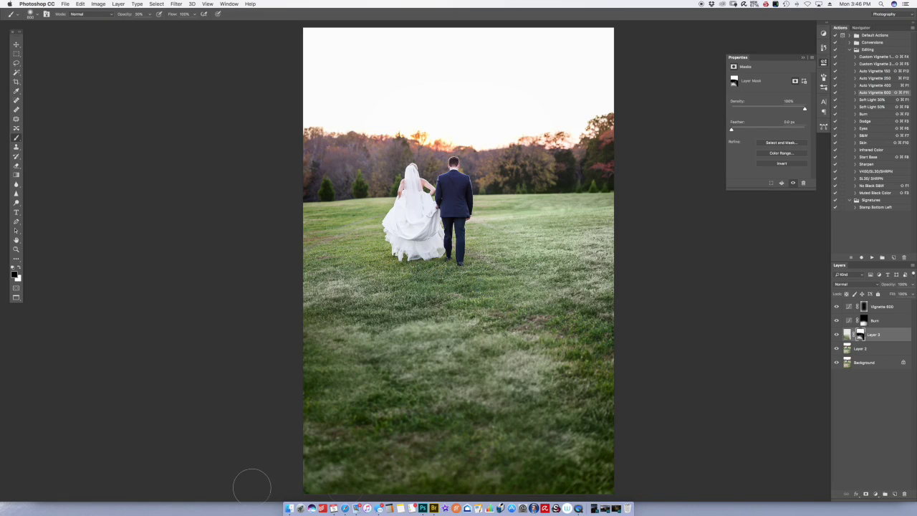
{"action": "key", "text": "bracketright"}
{"action": "key", "text": "bracketright"}
{"action": "mouse_move", "coordinate": [376, 398]}
{"action": "left_mouse_down"}
{"action": "mouse_move", "coordinate": [469, 430]}
{"action": "mouse_move", "coordinate": [518, 434]}
{"action": "left_mouse_up"}
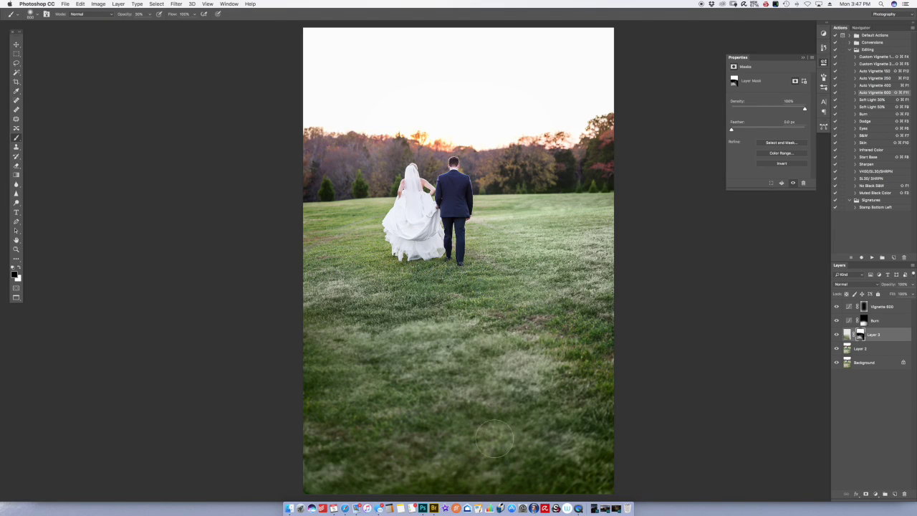
{"action": "key", "text": "c"}
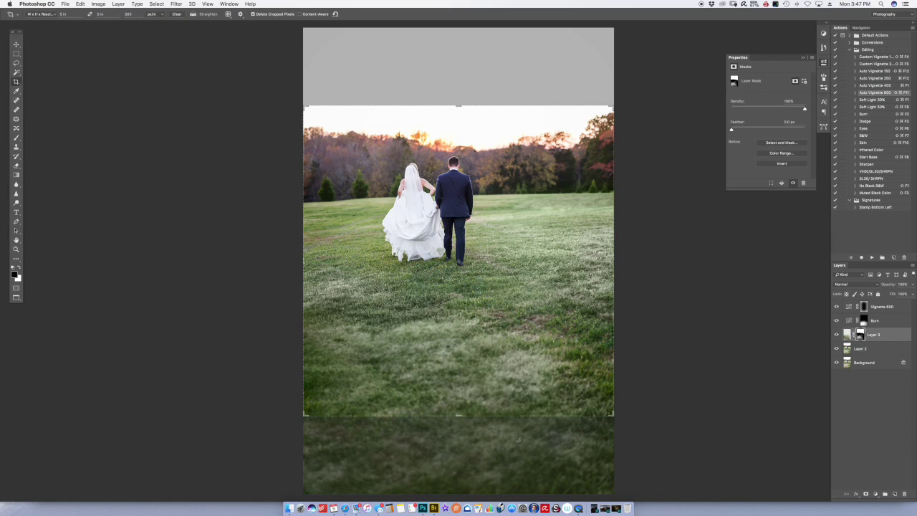
{"action": "key", "text": "Escape"}
{"action": "key", "text": "b"}
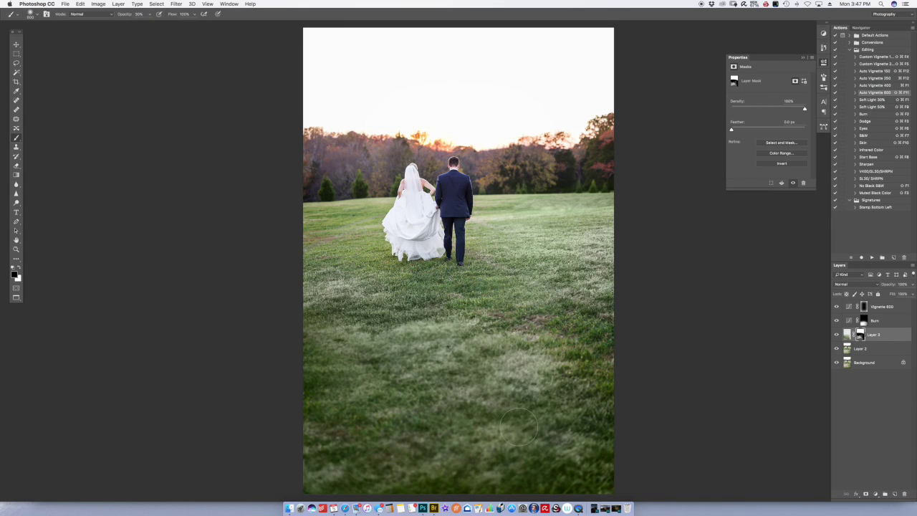
Show the copied grass layer's mask as a red overlay to inspect the painted areas, and hide it again
{"action": "key", "text": "x"}
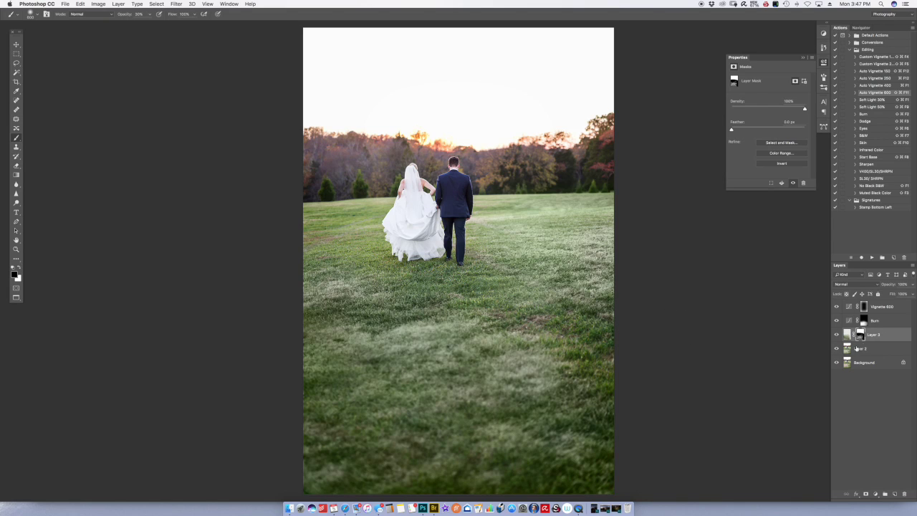
{"action": "key", "text": "x"}
{"action": "left_click", "coordinate": [860, 336], "text": "alt+shift"}
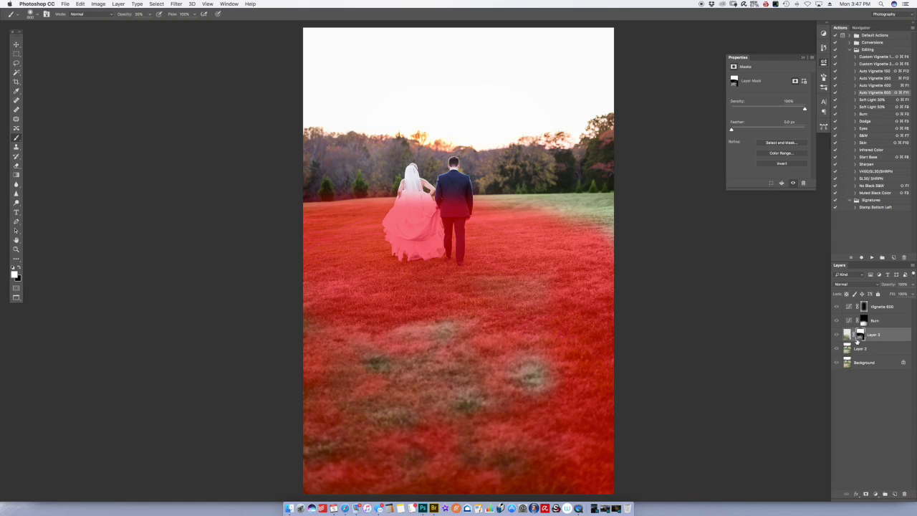
{"action": "left_click", "coordinate": [858, 337], "text": "alt+shift"}
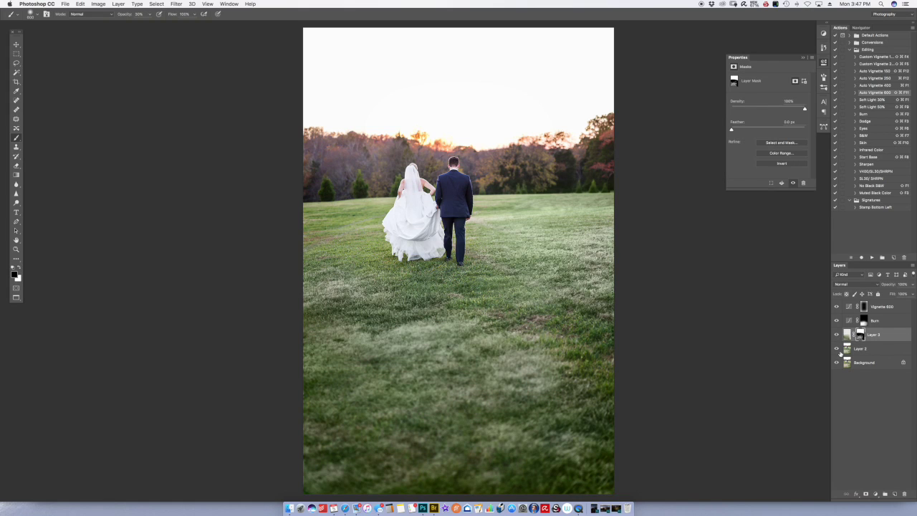
Hide all the retouch layers and the interface panels to view the original photo, and restore the layers to compare
{"action": "left_click_drag", "start_coordinate": [835, 356], "coordinate": [837, 310]}
{"action": "key", "text": "Tab"}
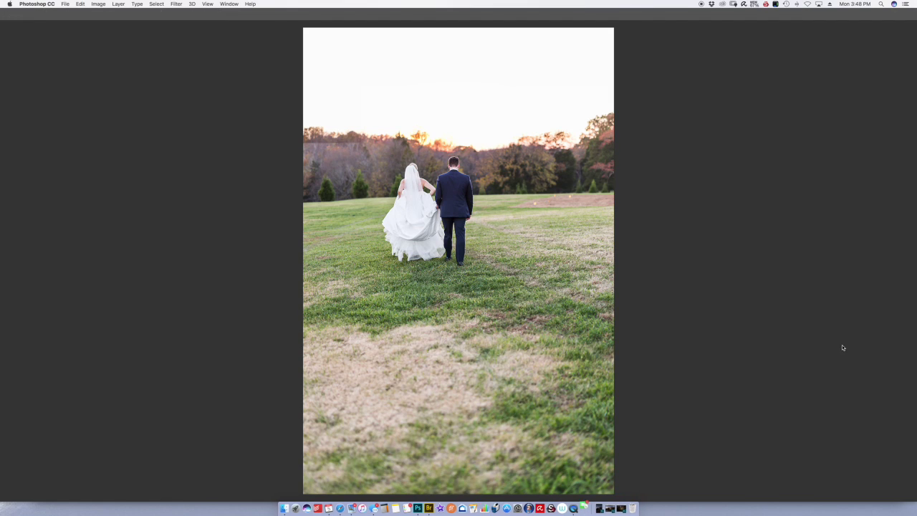
{"action": "key", "text": "super+z"}
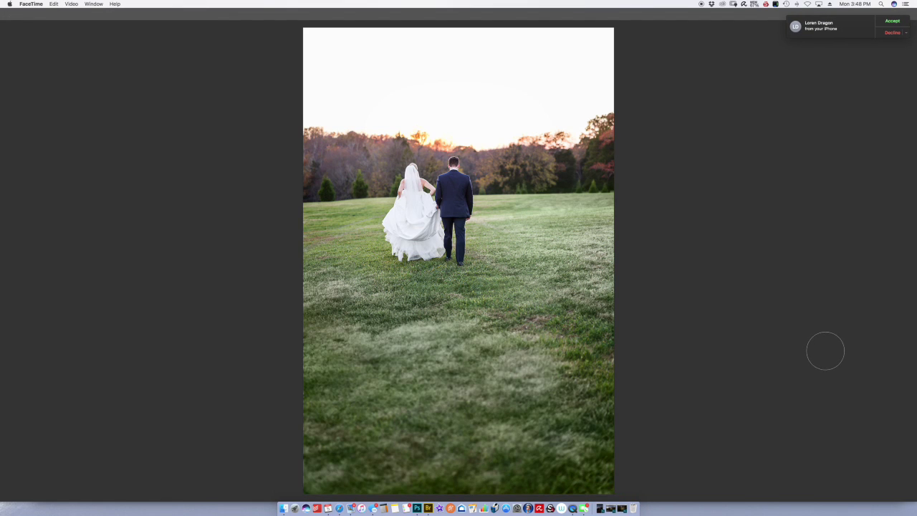